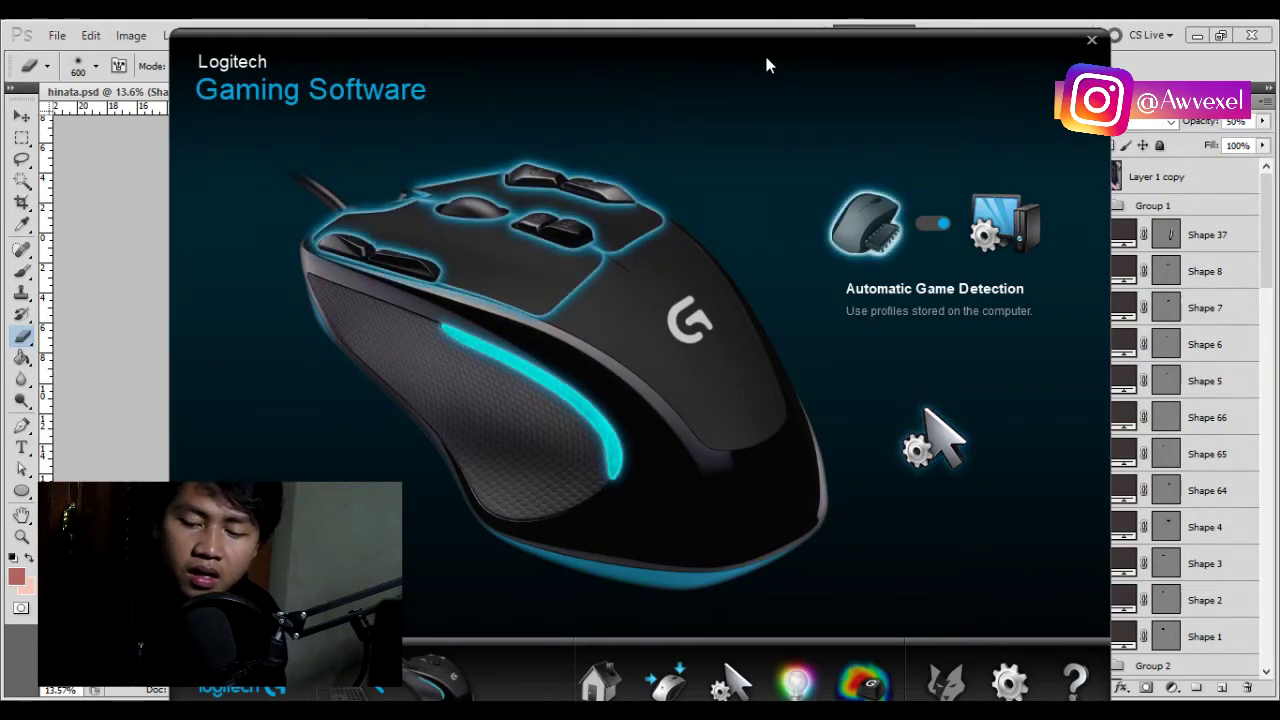
- View the Logitech mouse button assignments (Eyedrop, Delete, Move tool), then return to the Photoshop portrait
click(517, 264)
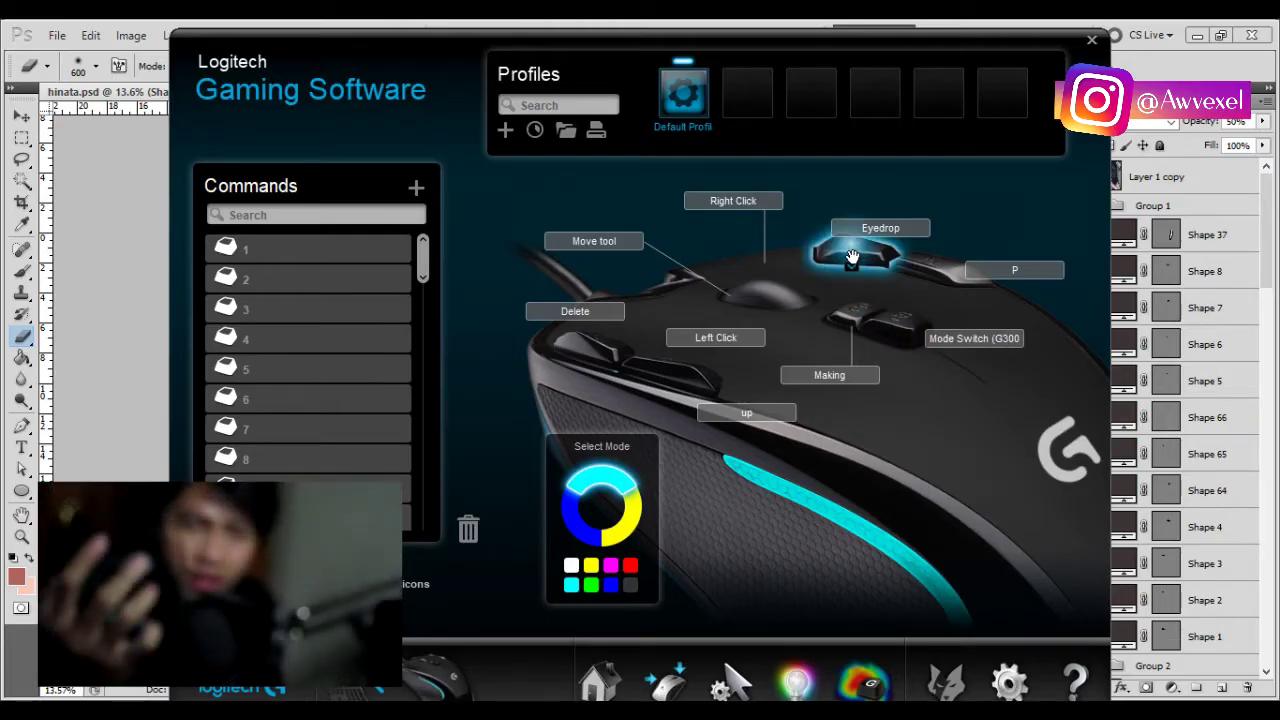
click(160, 266)
- Switch to drawing path-based shapes and sample the near-white palette swatch
scroll(555, 366, up, 1)
scroll(565, 367, up, 1)
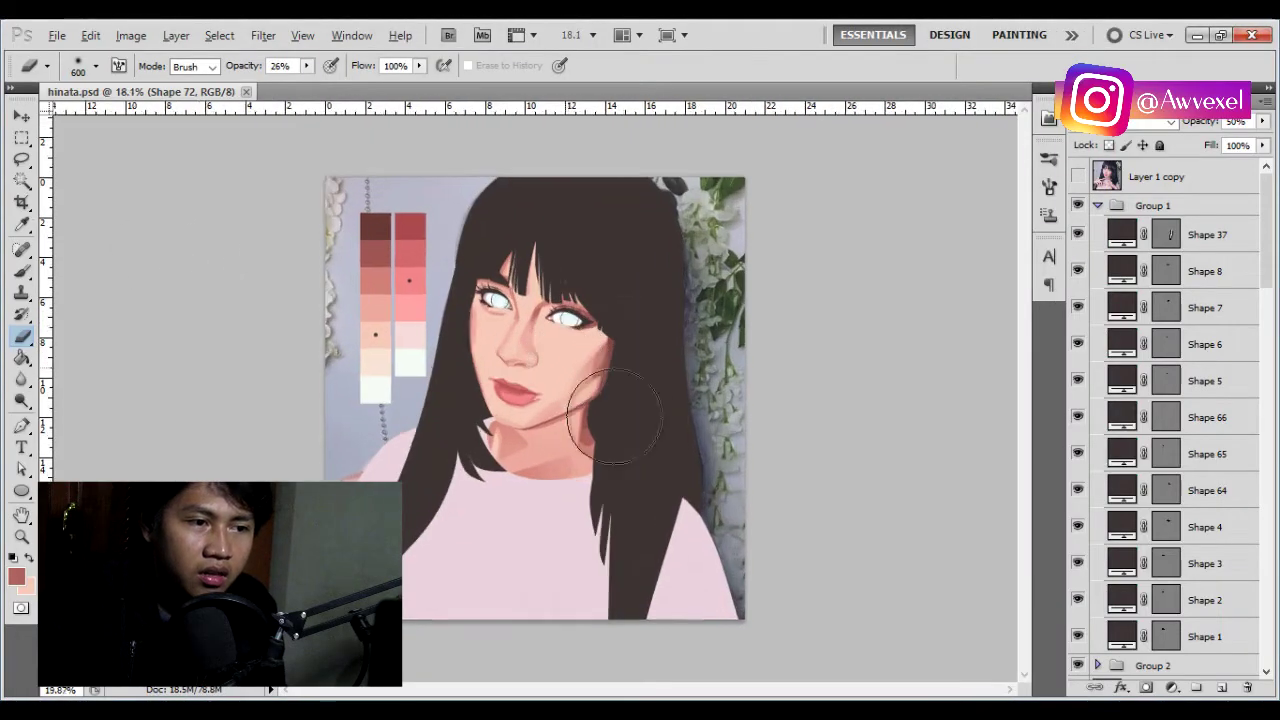
scroll(565, 367, up, 1)
click(22, 427)
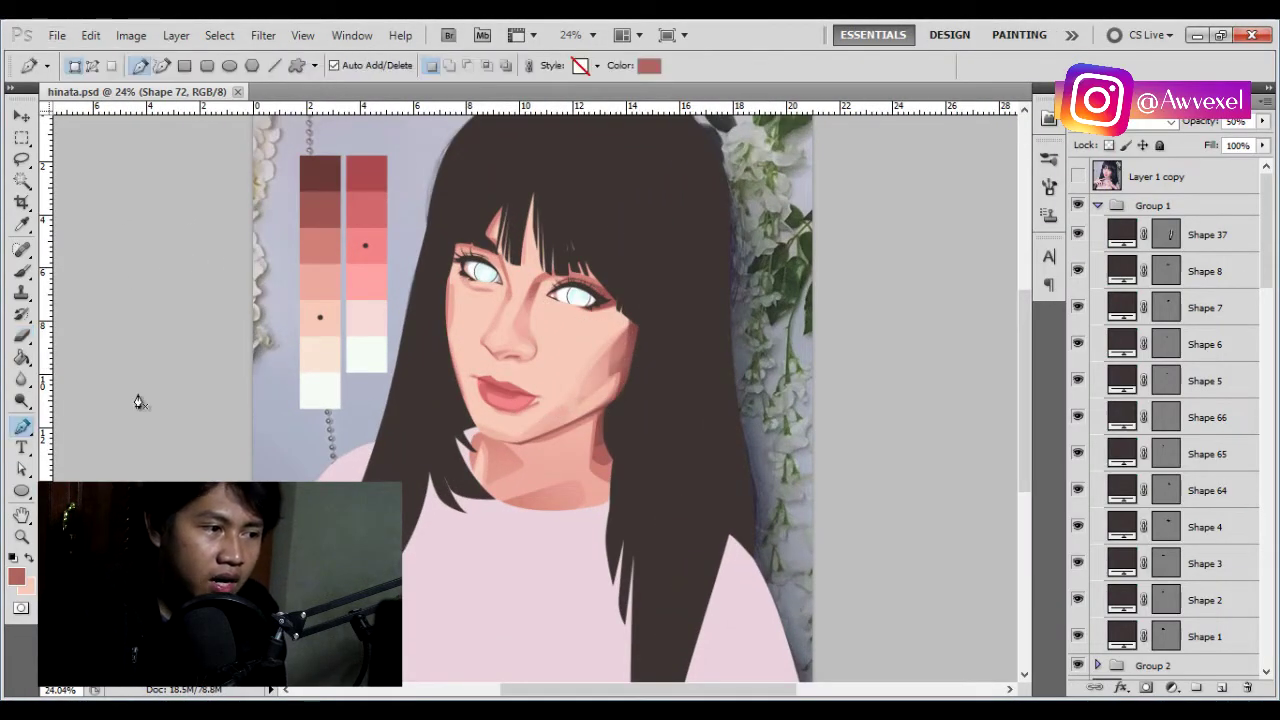
scroll(352, 314, up, 1)
scroll(352, 314, up, 1)
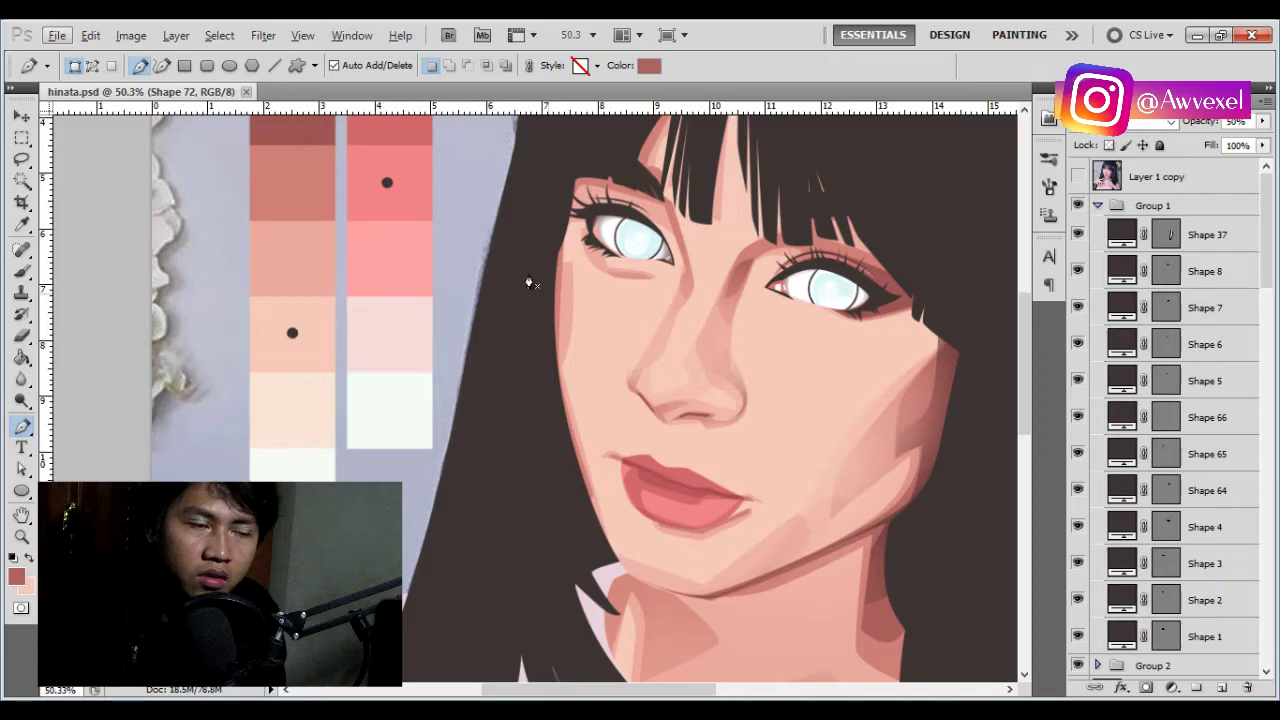
scroll(524, 287, up, 2)
scroll(523, 280, up, 1)
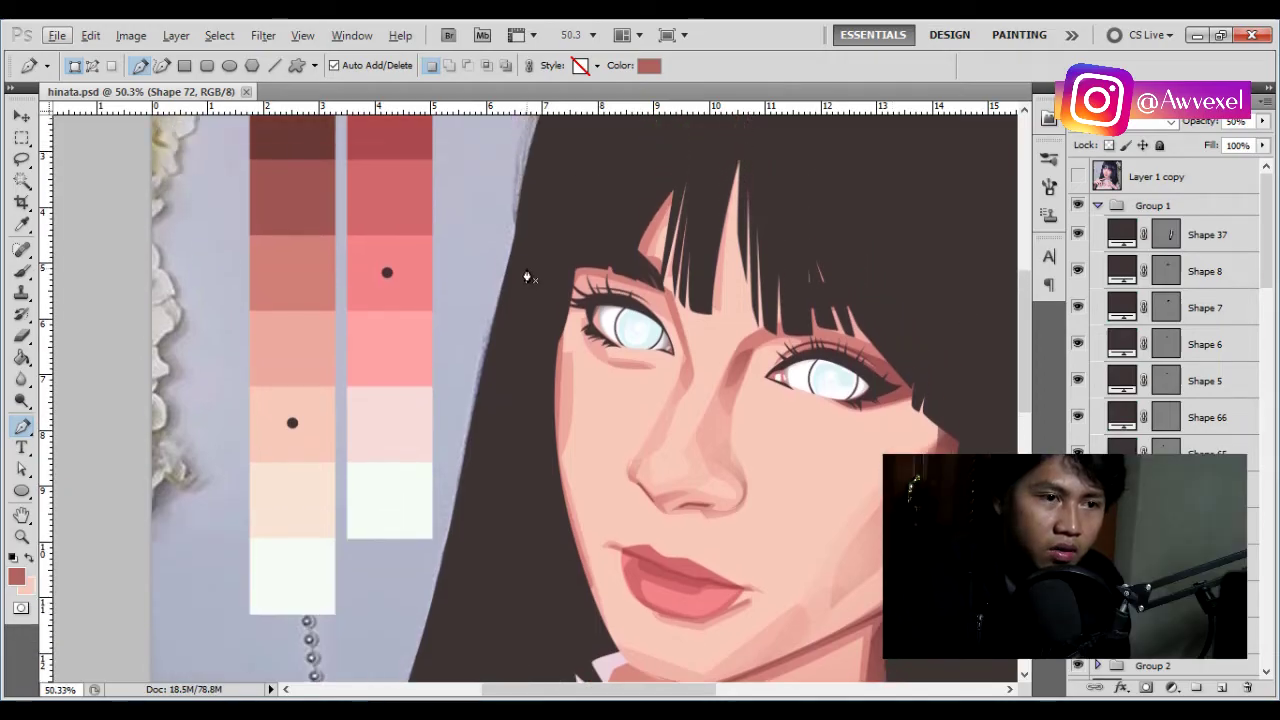
scroll(560, 288, up, 1)
scroll(408, 420, down, 1)
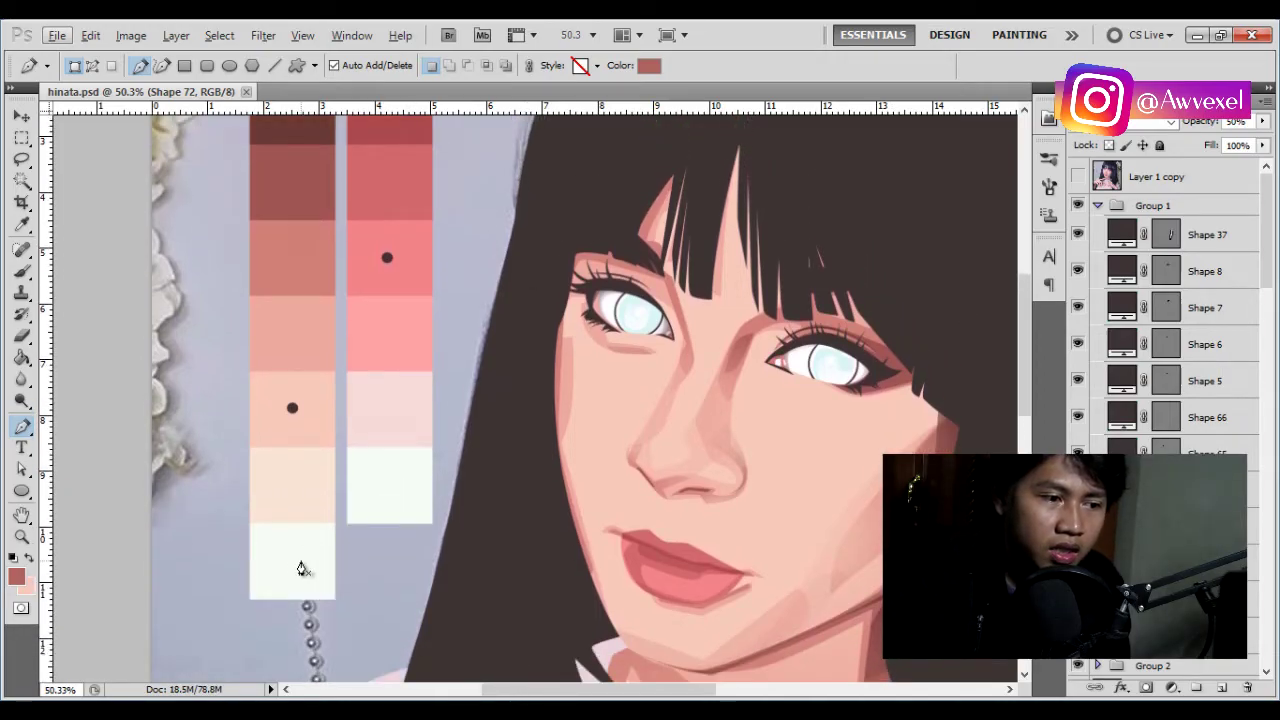
click(281, 557)
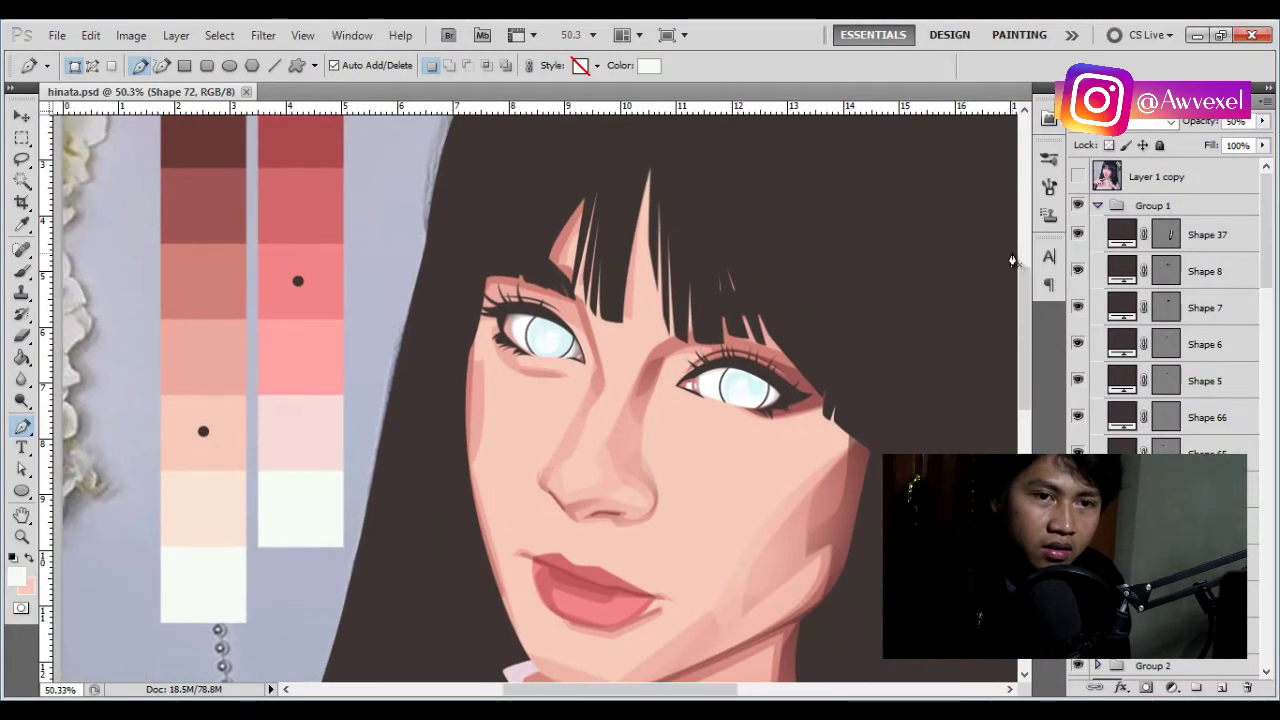
- Collapse Group 1, glance at the reference photo, and sample the peach swatch as the shape colour
scroll(640, 410, down, 2)
click(1097, 206)
click(1078, 178)
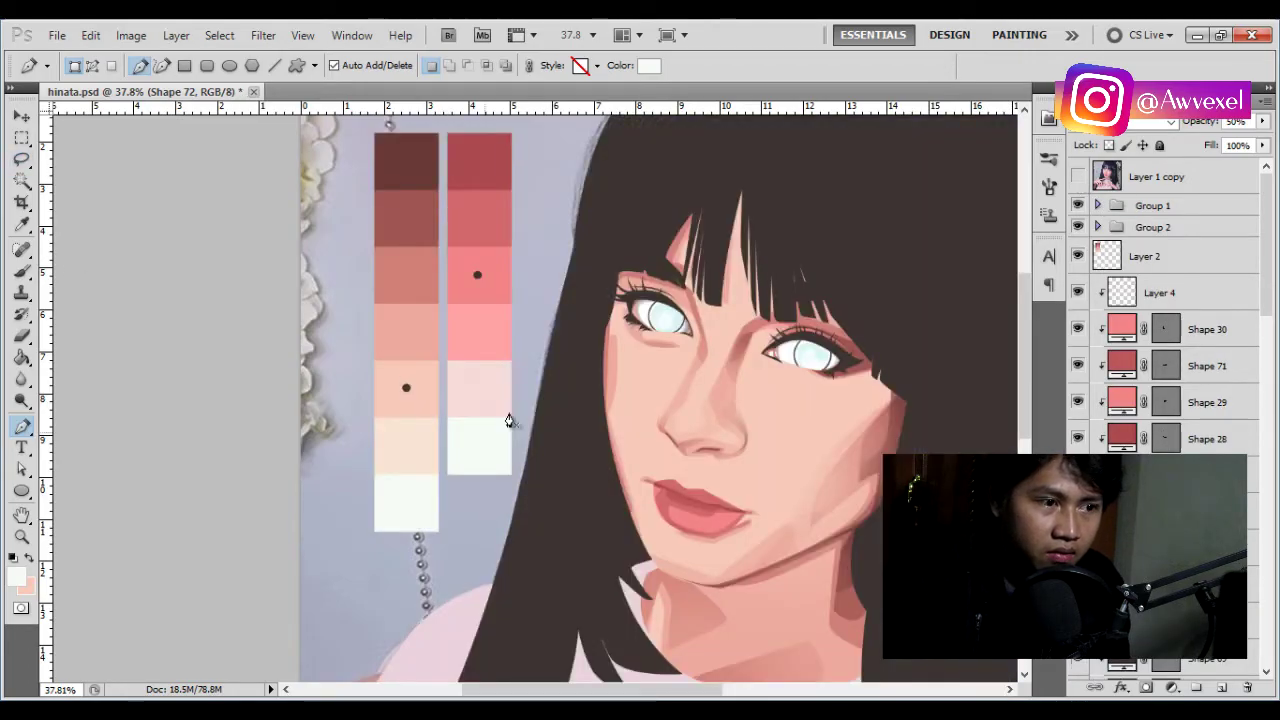
click(403, 443)
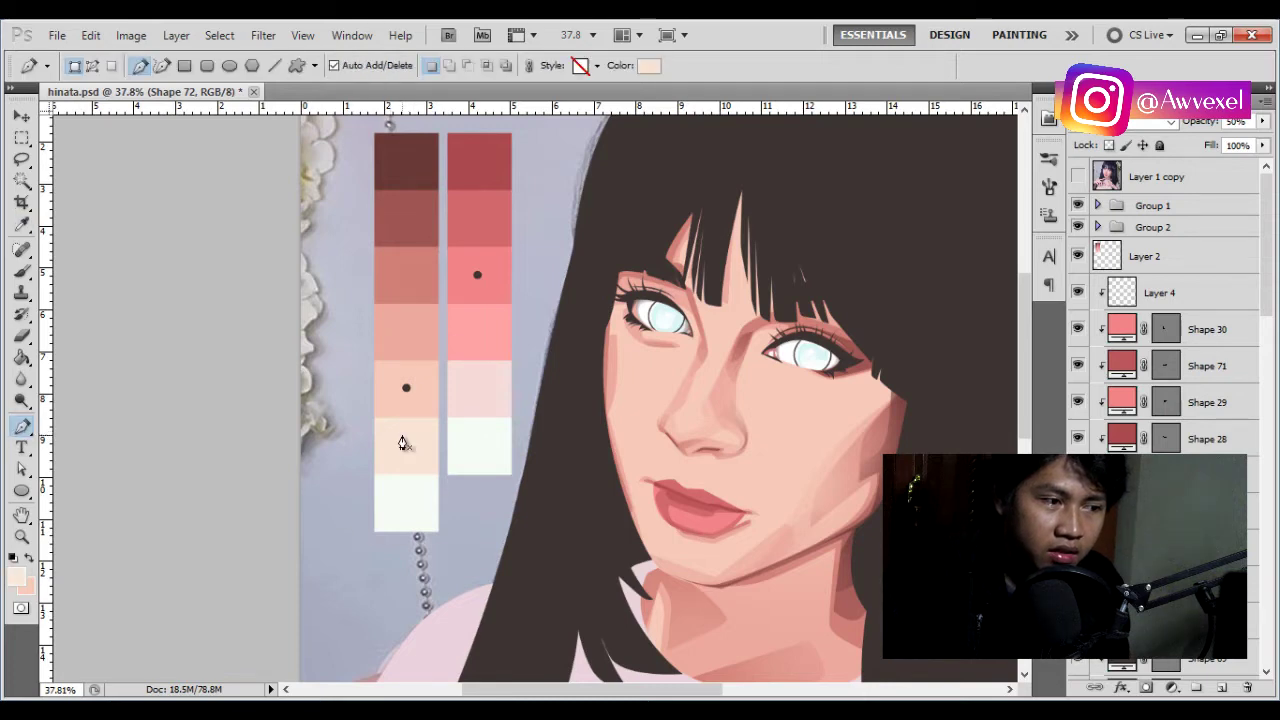
- Toggle the Layer 1 copy reference photo on and off to compare with the artwork
scroll(771, 371, up, 1)
scroll(823, 350, up, 1)
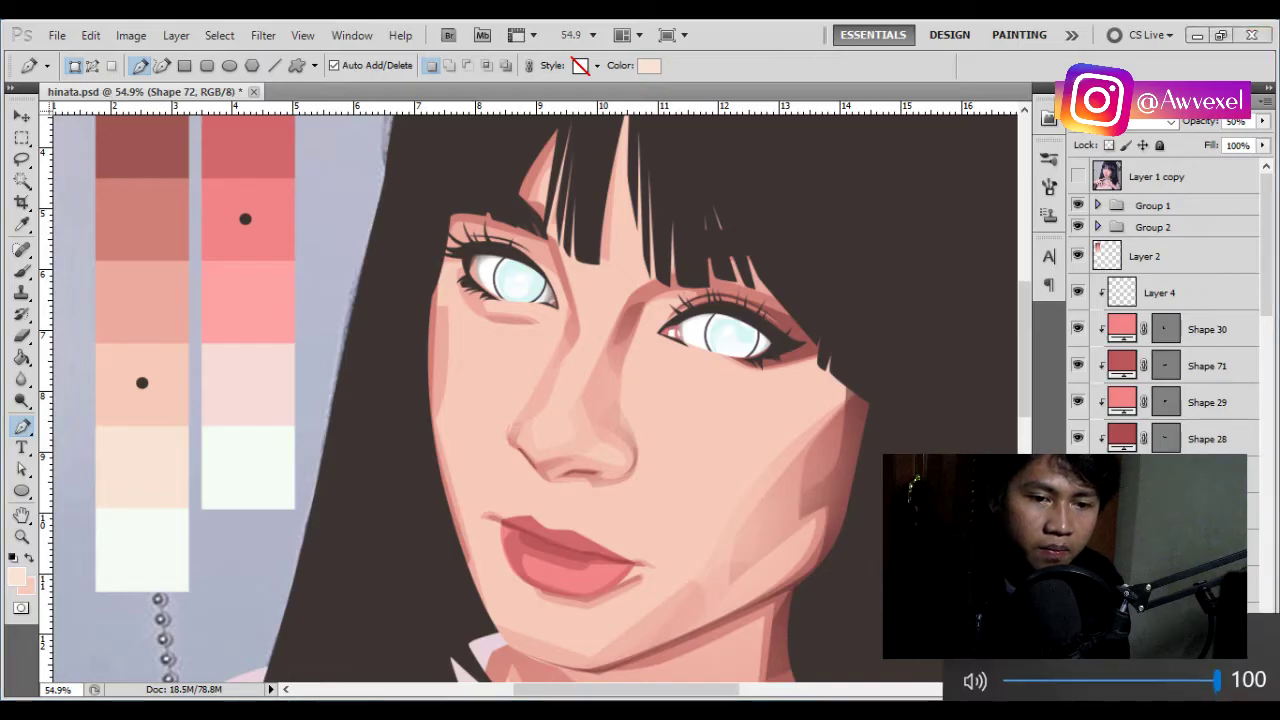
scroll(500, 340, up, 1)
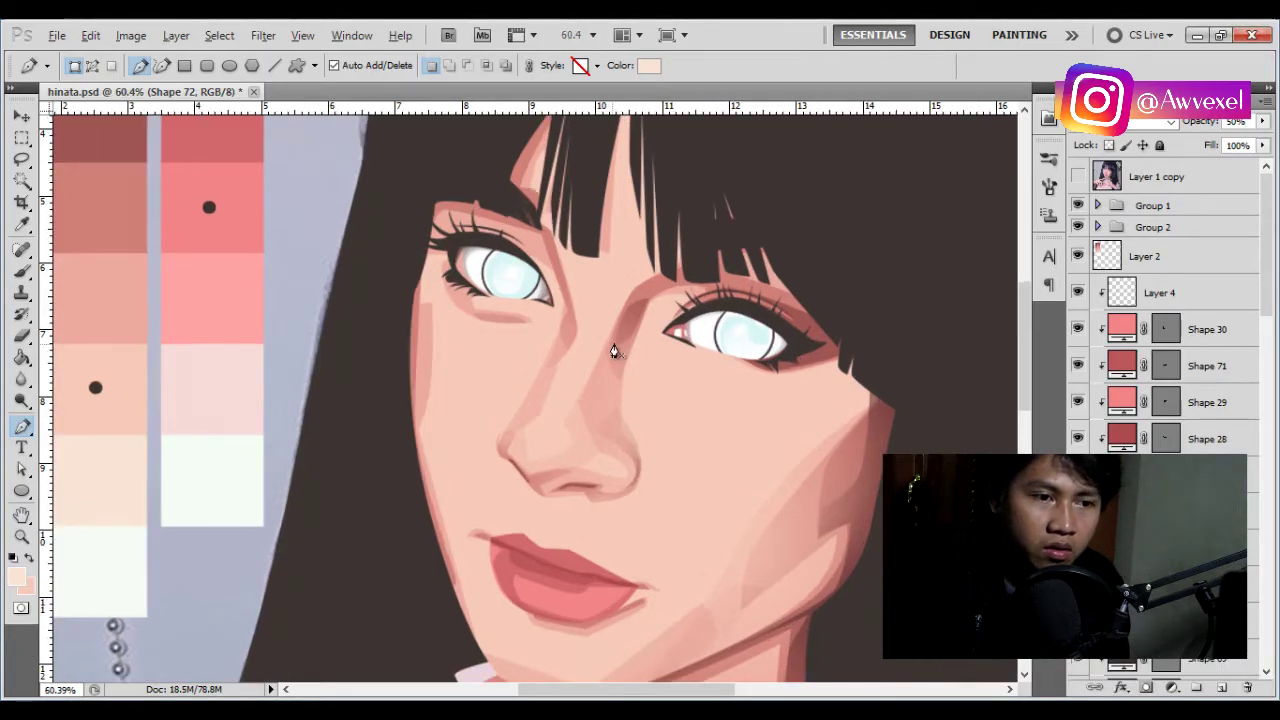
click(1077, 177)
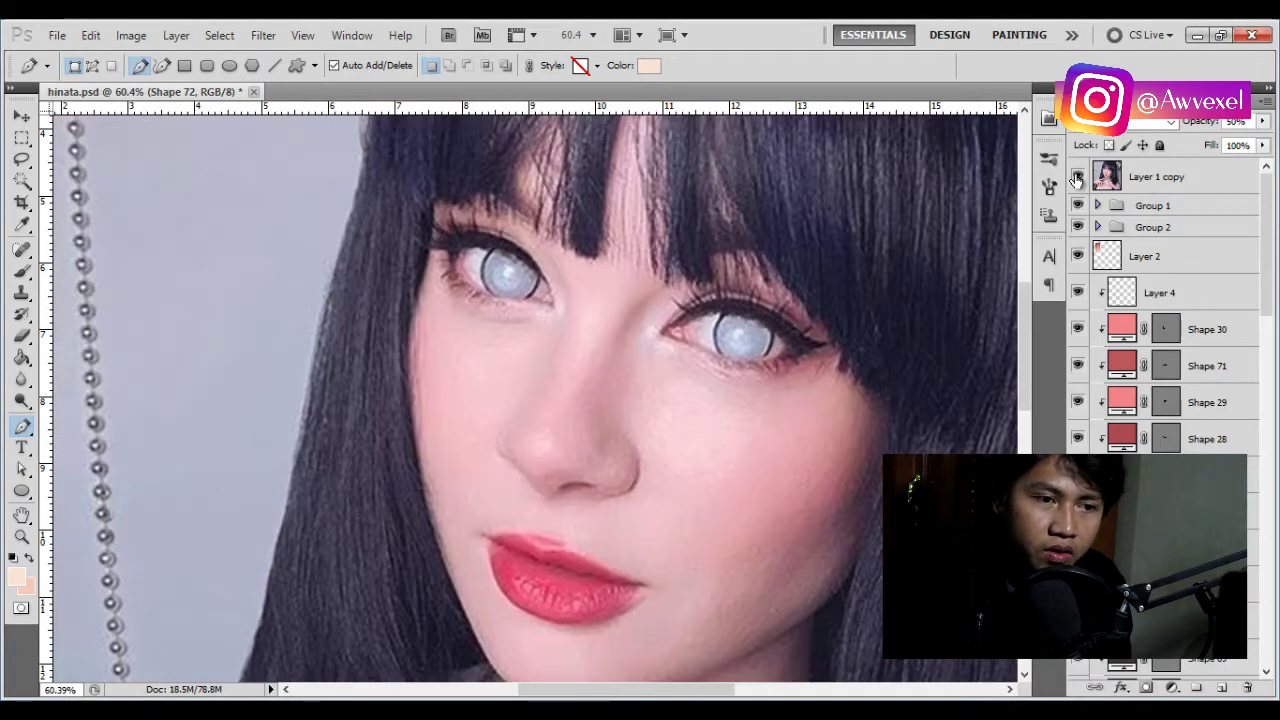
click(1077, 177)
- Check the reference photo, then draw a closed curved highlight outline on the cheek under the right-hand eye
scroll(657, 351, up, 1)
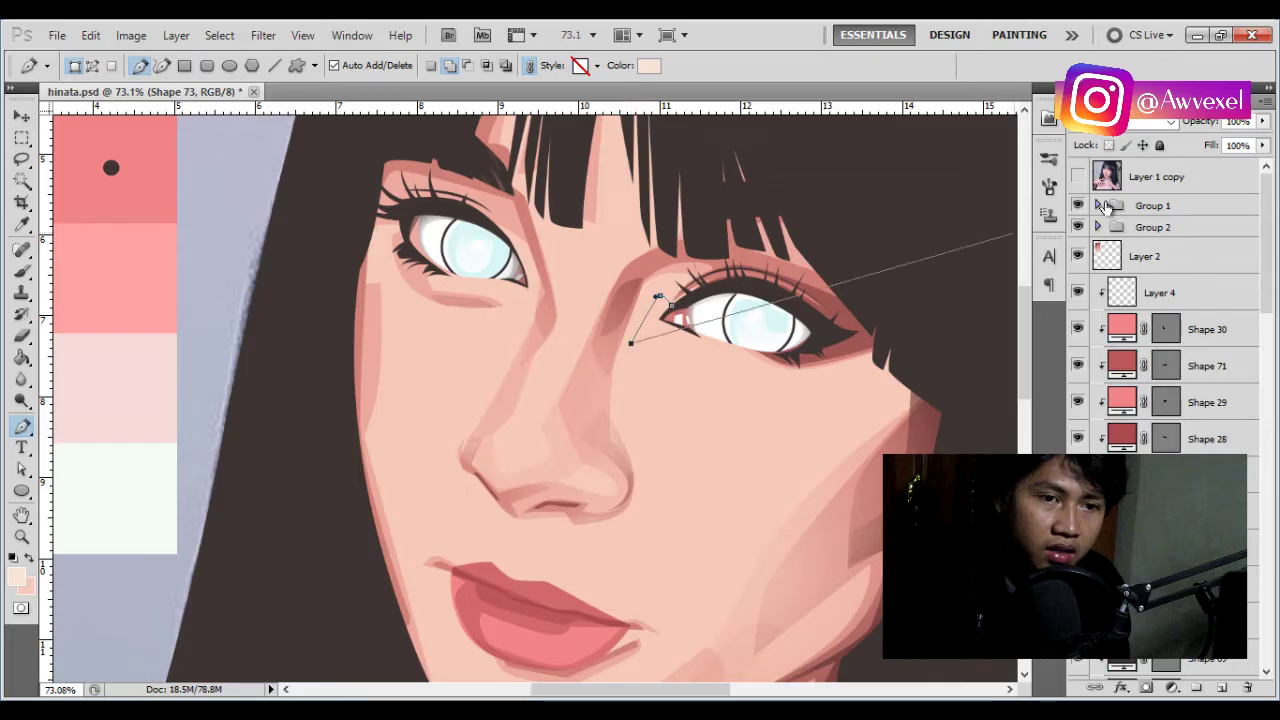
click(1077, 177)
click(1077, 177)
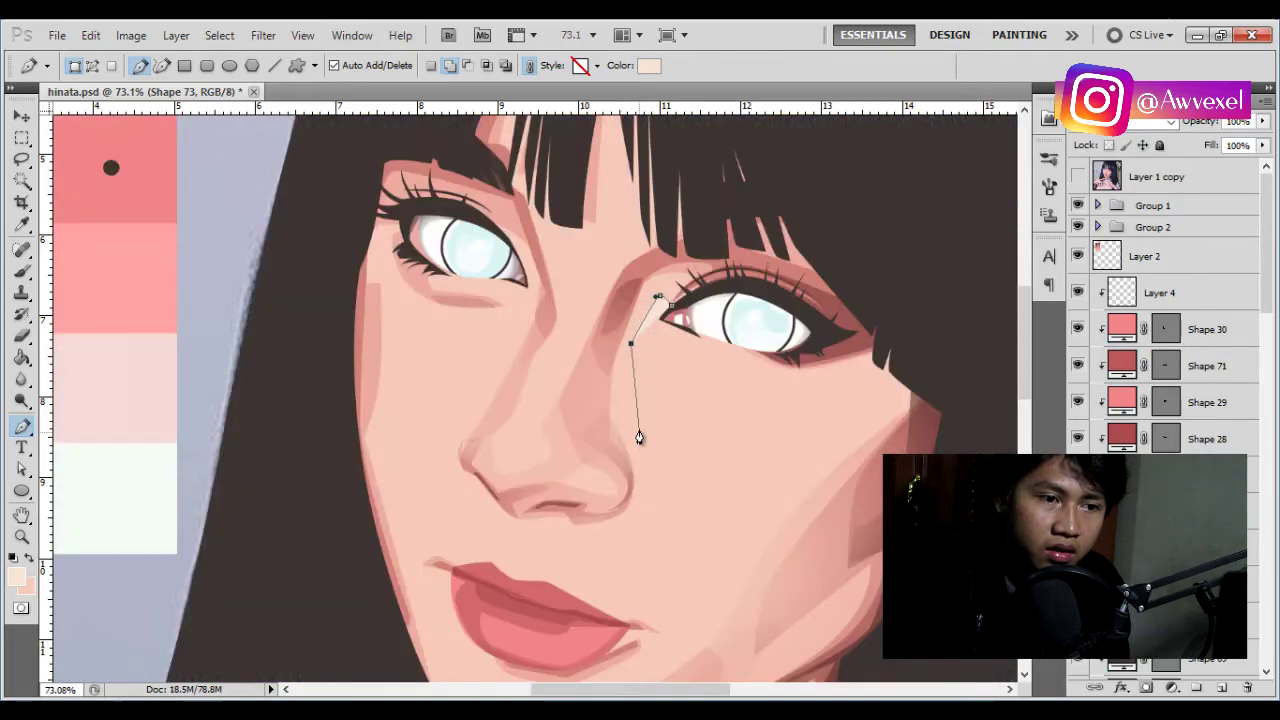
click(640, 435)
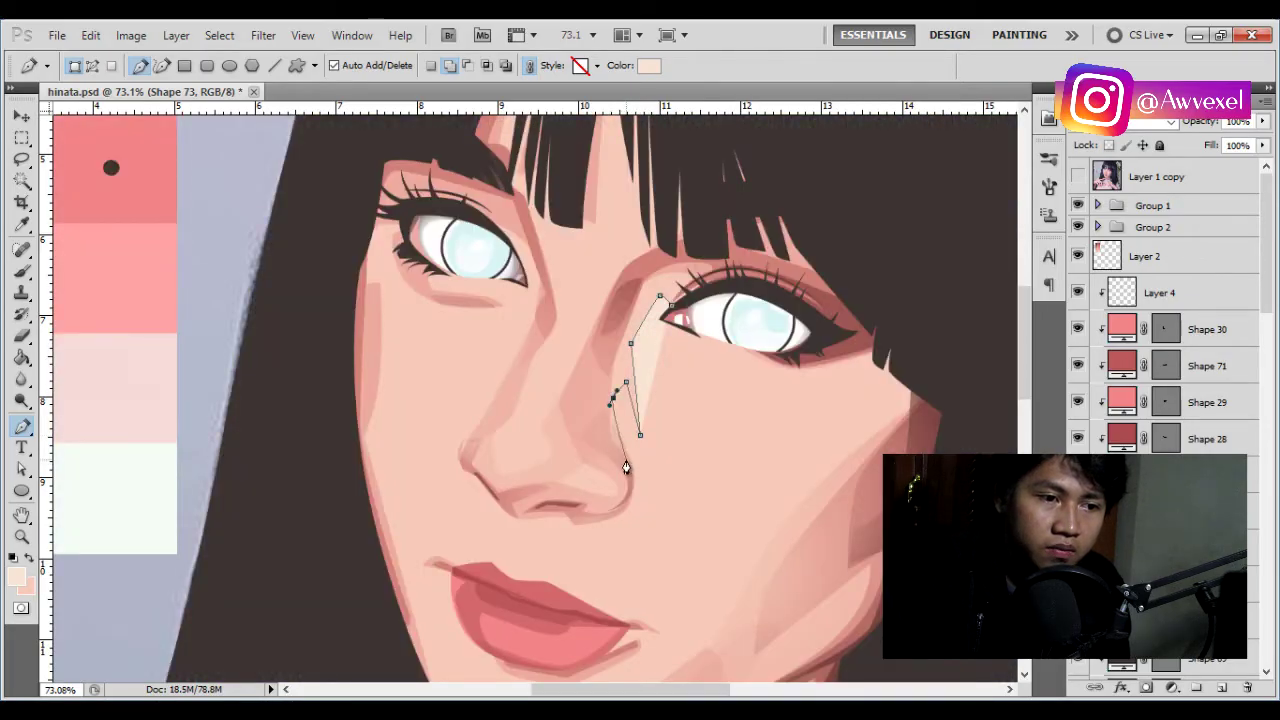
click(641, 495)
click(1077, 177)
drag(751, 485, 767, 470)
click(796, 410)
click(1077, 177)
click(1077, 177)
drag(707, 366, 754, 376)
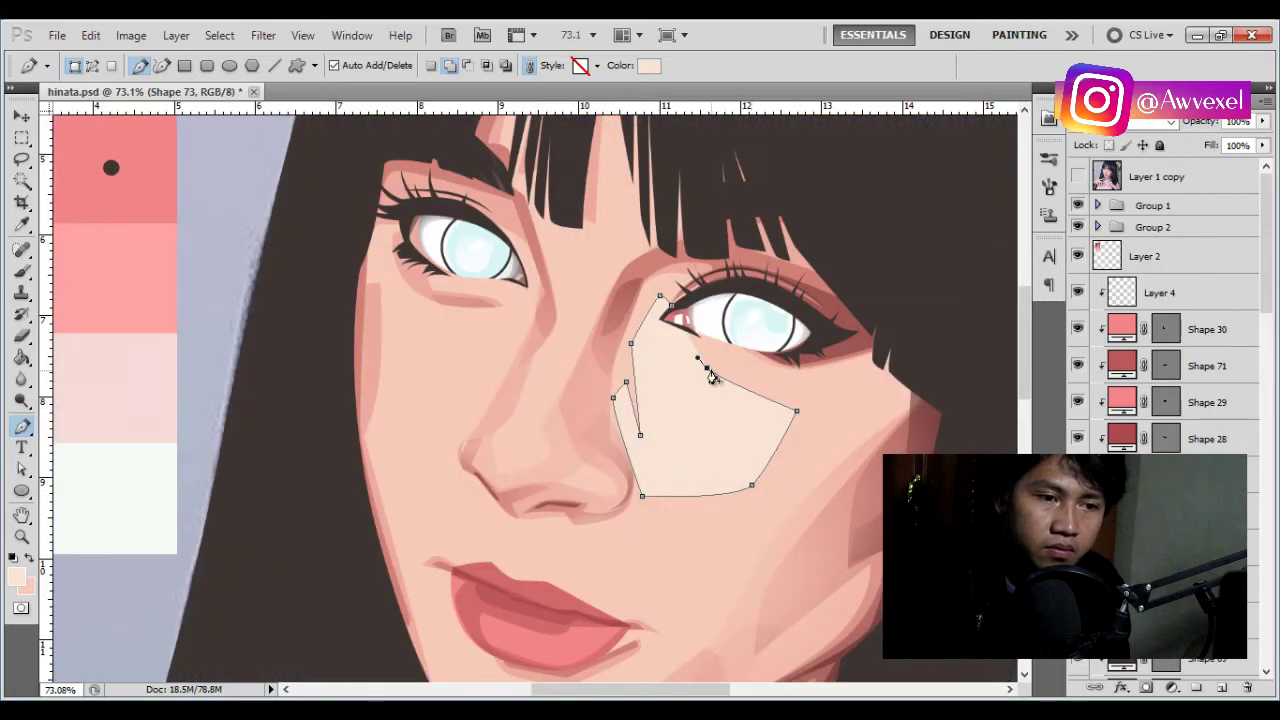
- Sample the dark brown, reddish-brown, then near-white palette swatches, ending on near-white
scroll(700, 337, down, 3)
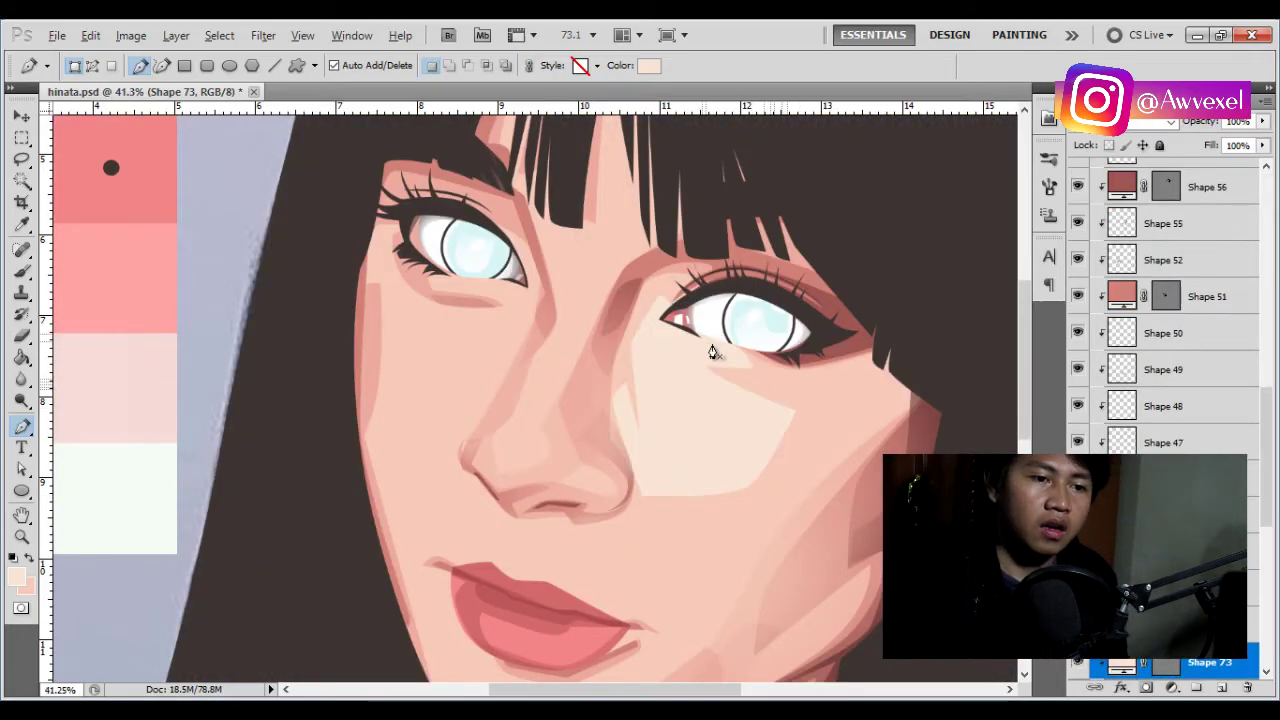
scroll(700, 306, down, 1)
scroll(620, 250, up, 1)
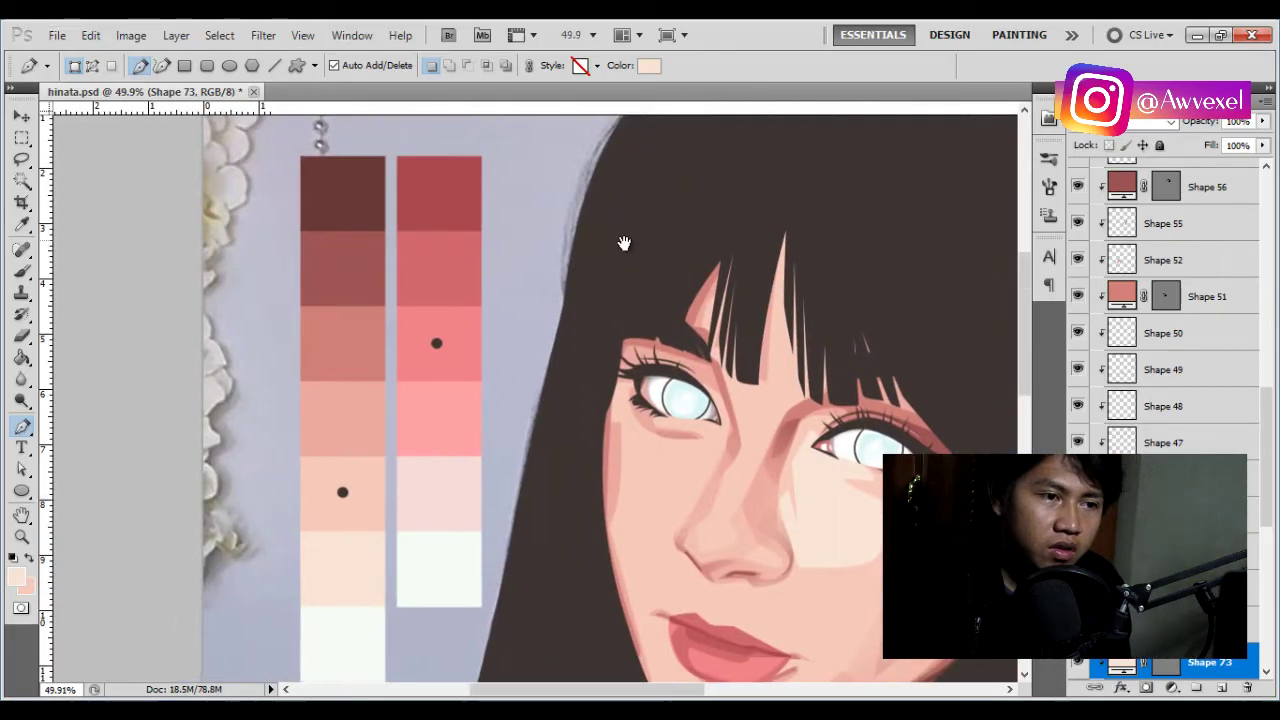
scroll(590, 277, left, 2)
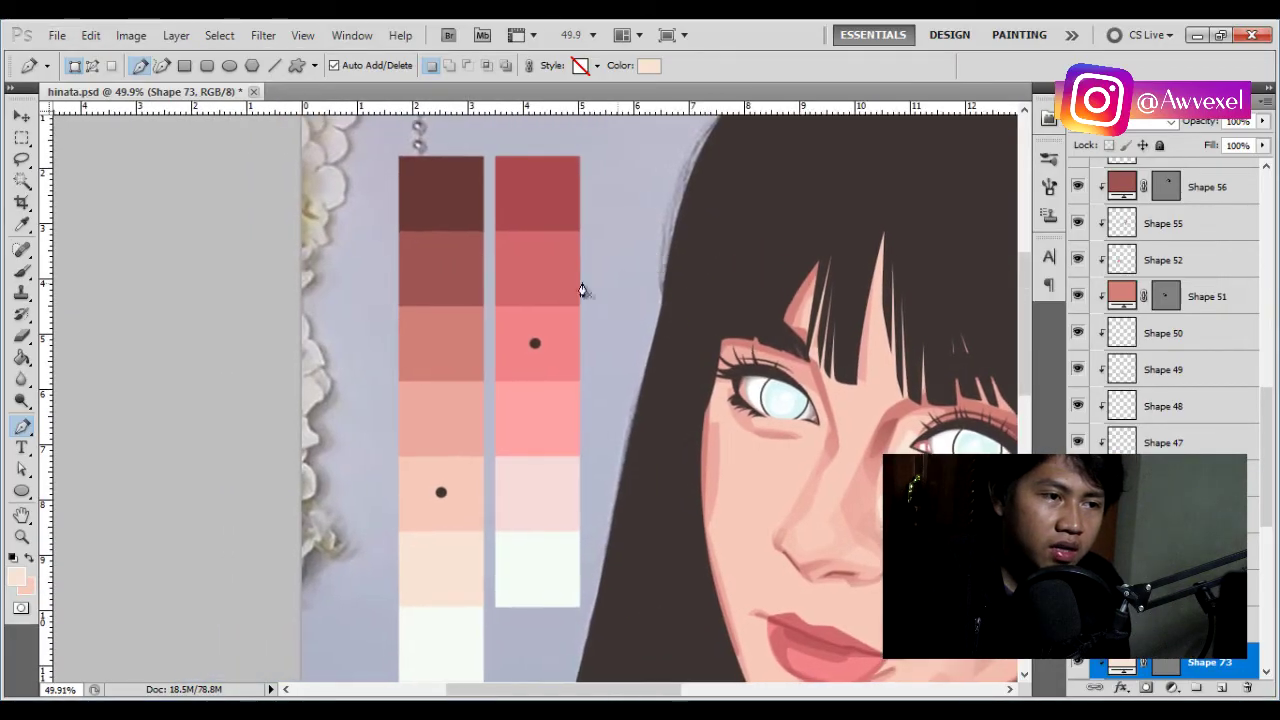
click(472, 217)
click(456, 289)
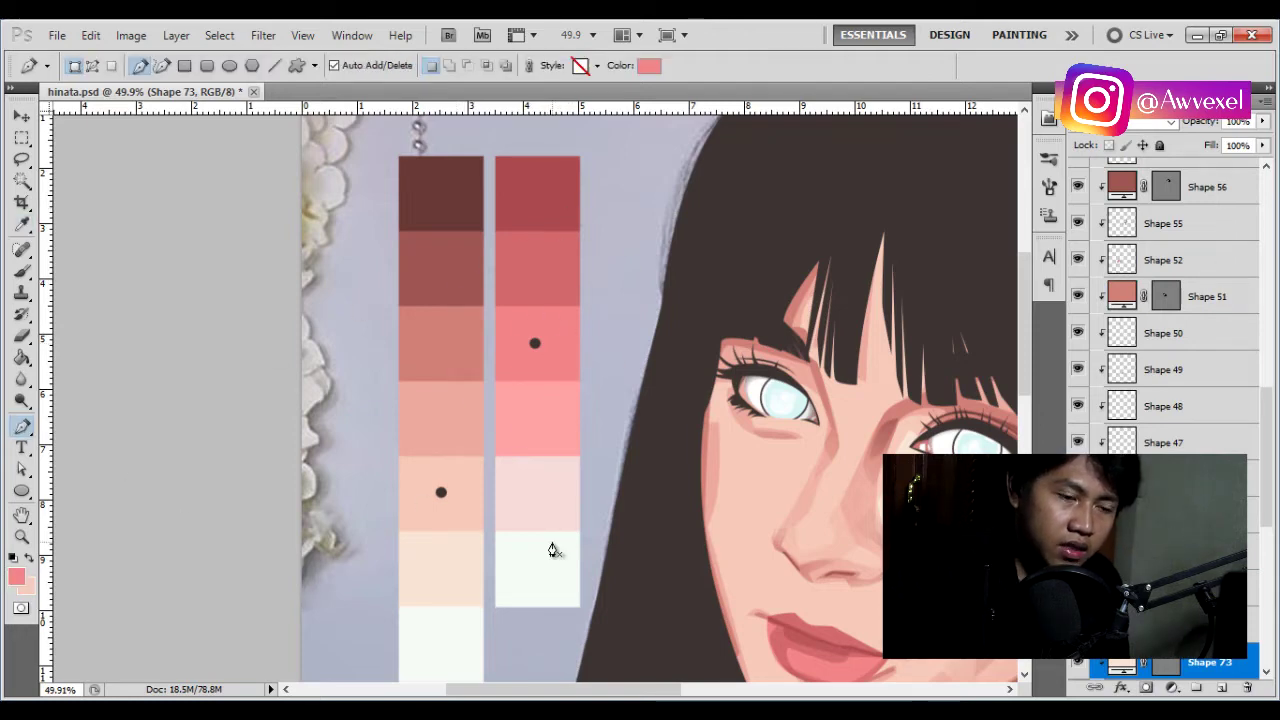
click(552, 548)
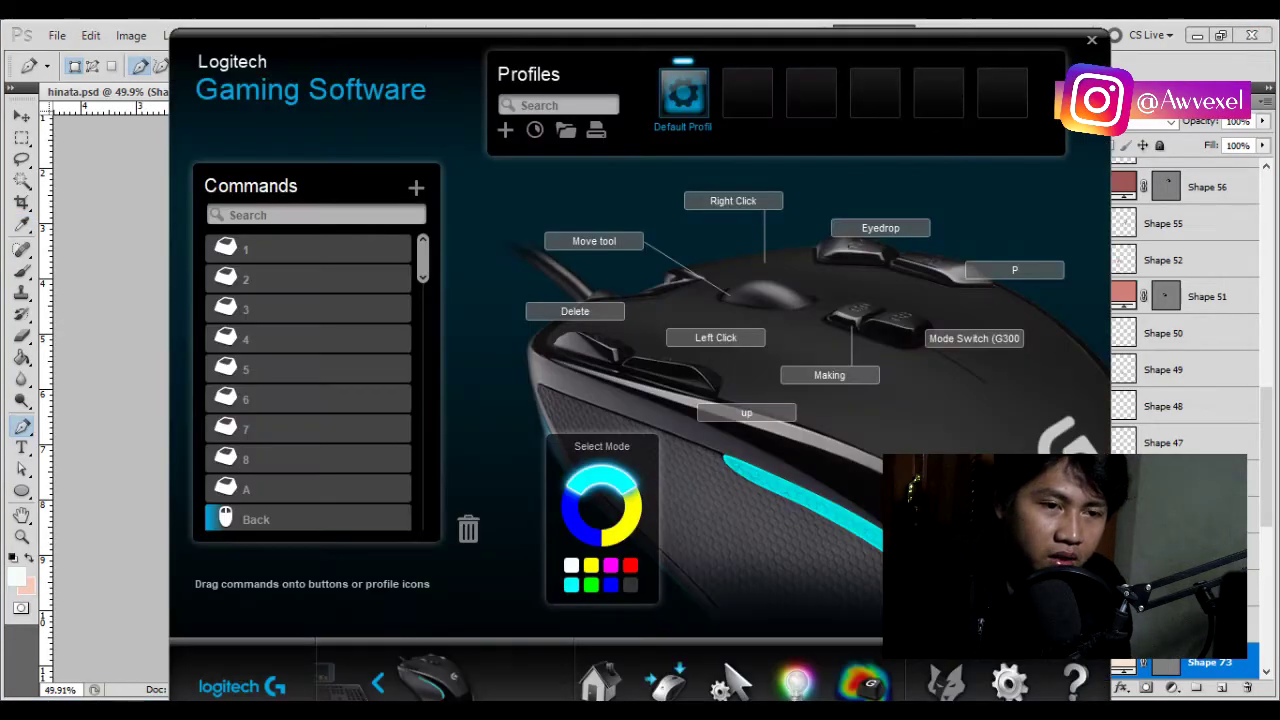
- Open the Eyedrop button's macro in the Command Editor, then bring Photoshop back to the front
double_click(864, 260)
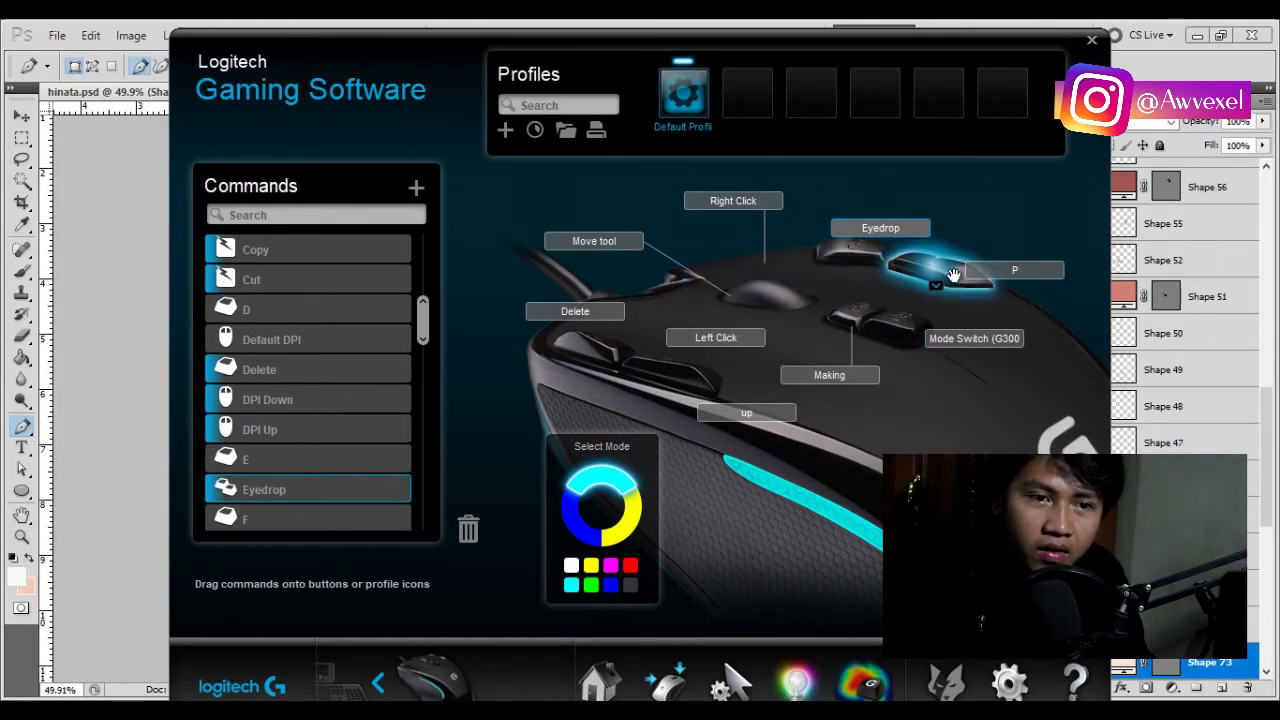
click(1176, 65)
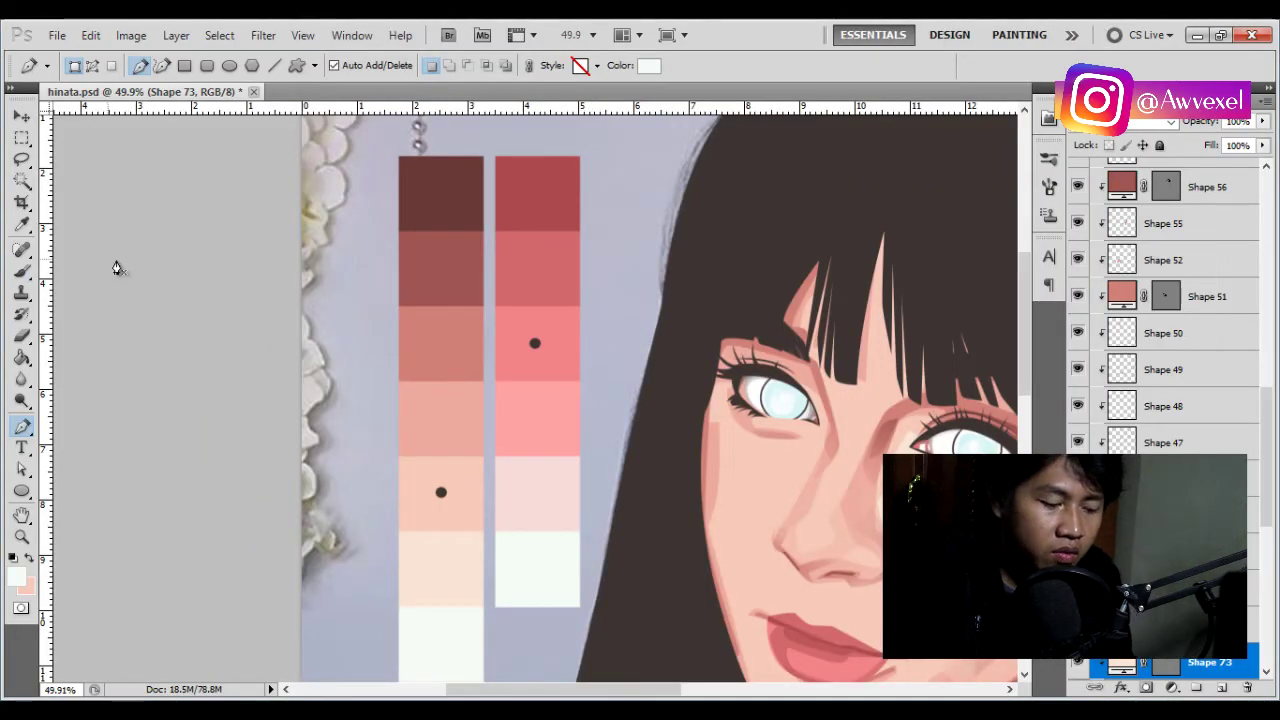
- Toggle between brush and Pen tools and briefly check the mouse software before returning to the portrait
key(b)
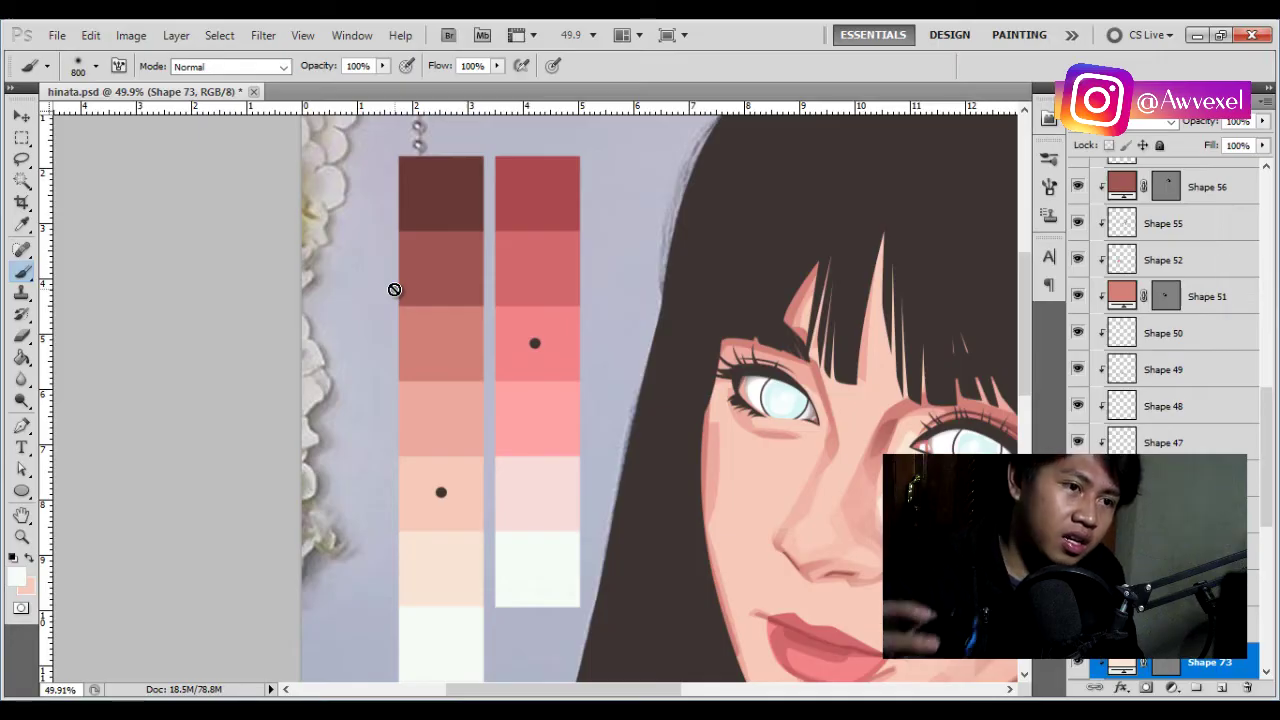
key(p)
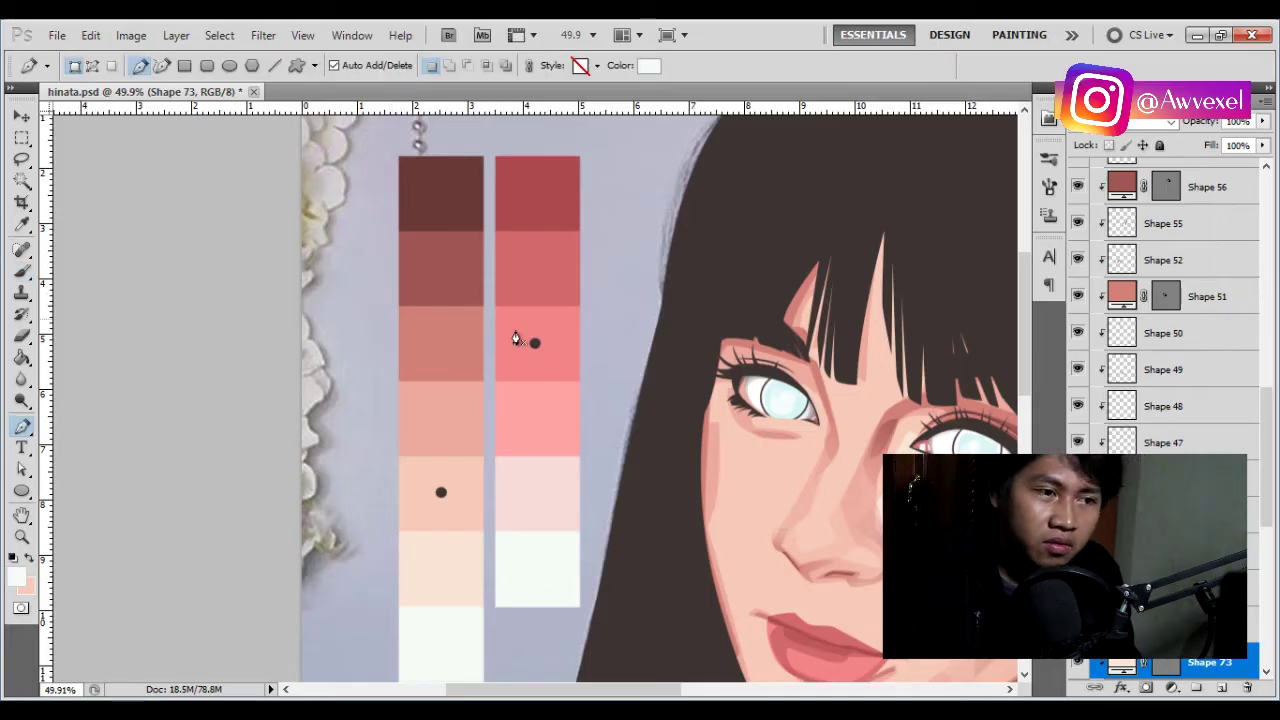
key(alt+Tab)
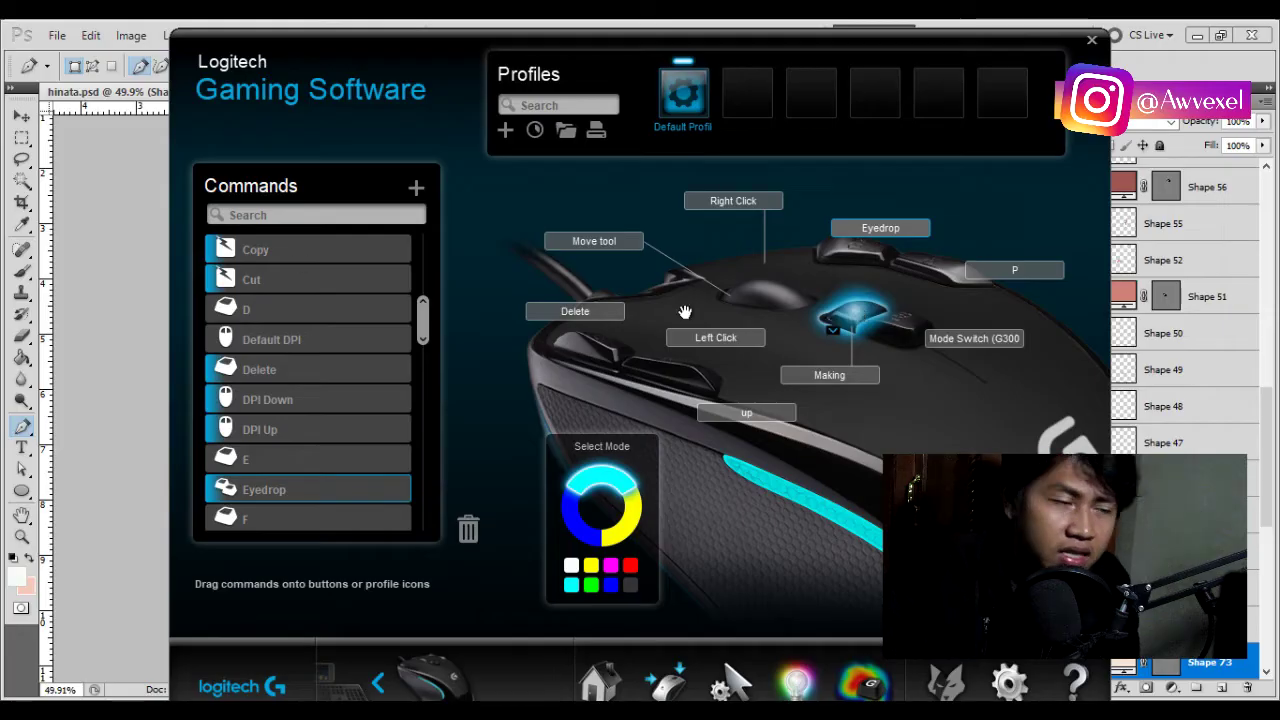
click(95, 252)
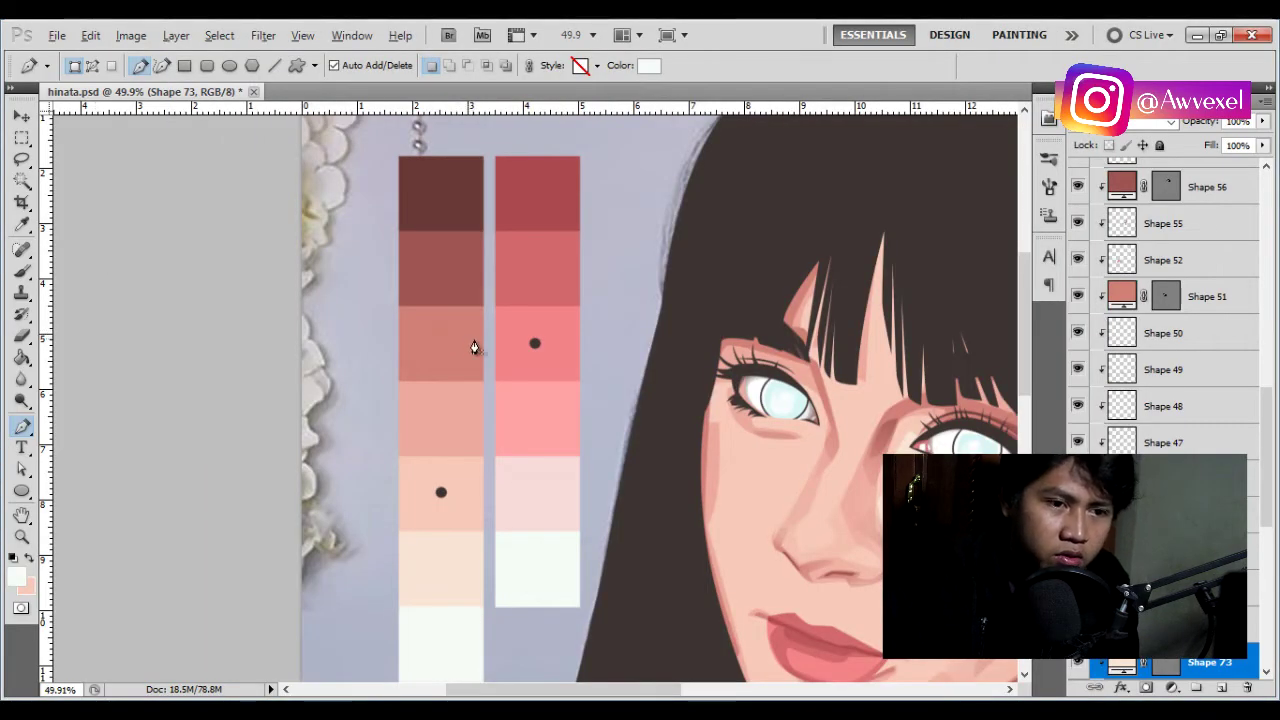
- Select the cheek highlight shape with the Move tool and toggle its visibility to compare
key(v)
scroll(474, 349, up, 2)
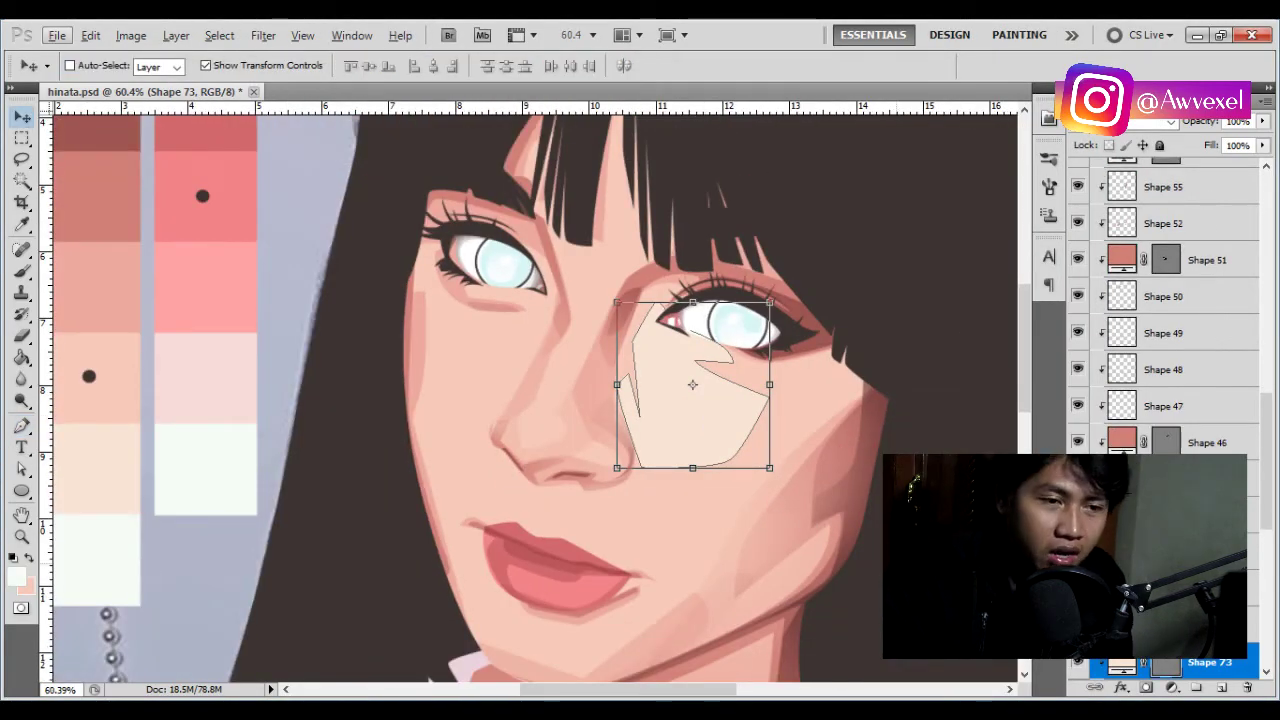
scroll(542, 400, up, 1)
click(1077, 665)
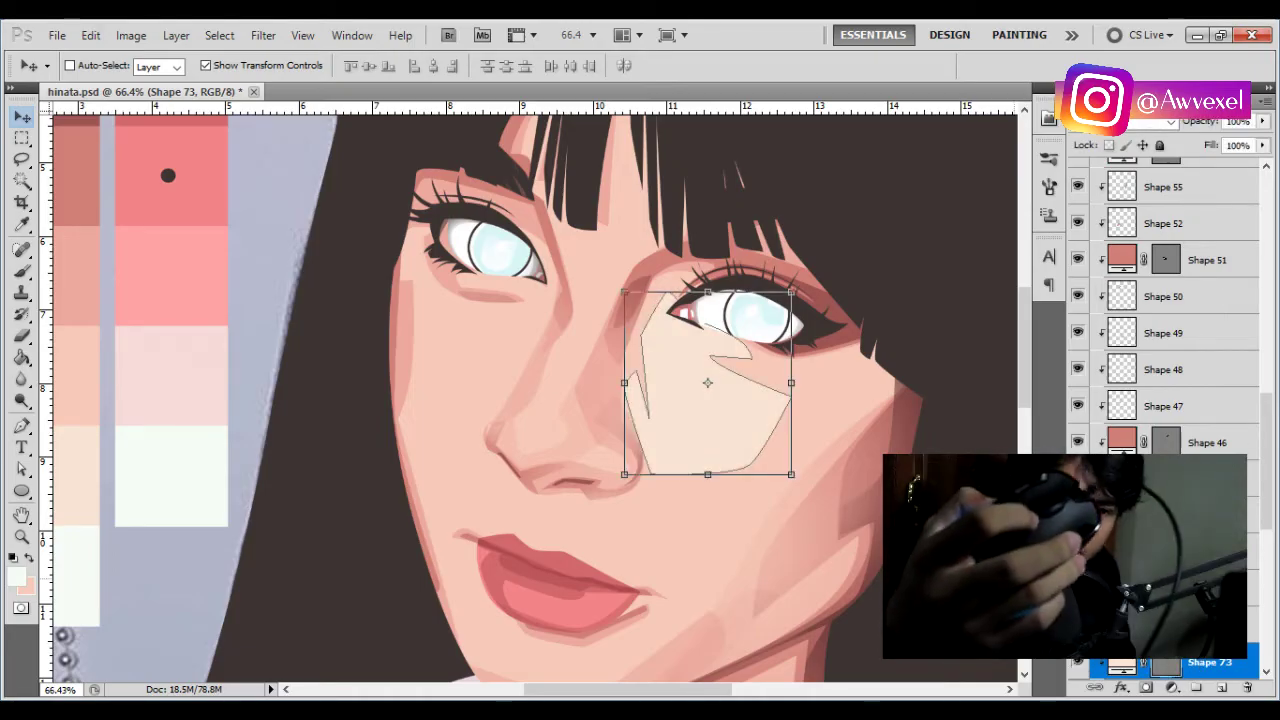
- Rasterize the cheek highlight shape and soften its edges with the 26% opacity Eraser
key(e)
key(Return)
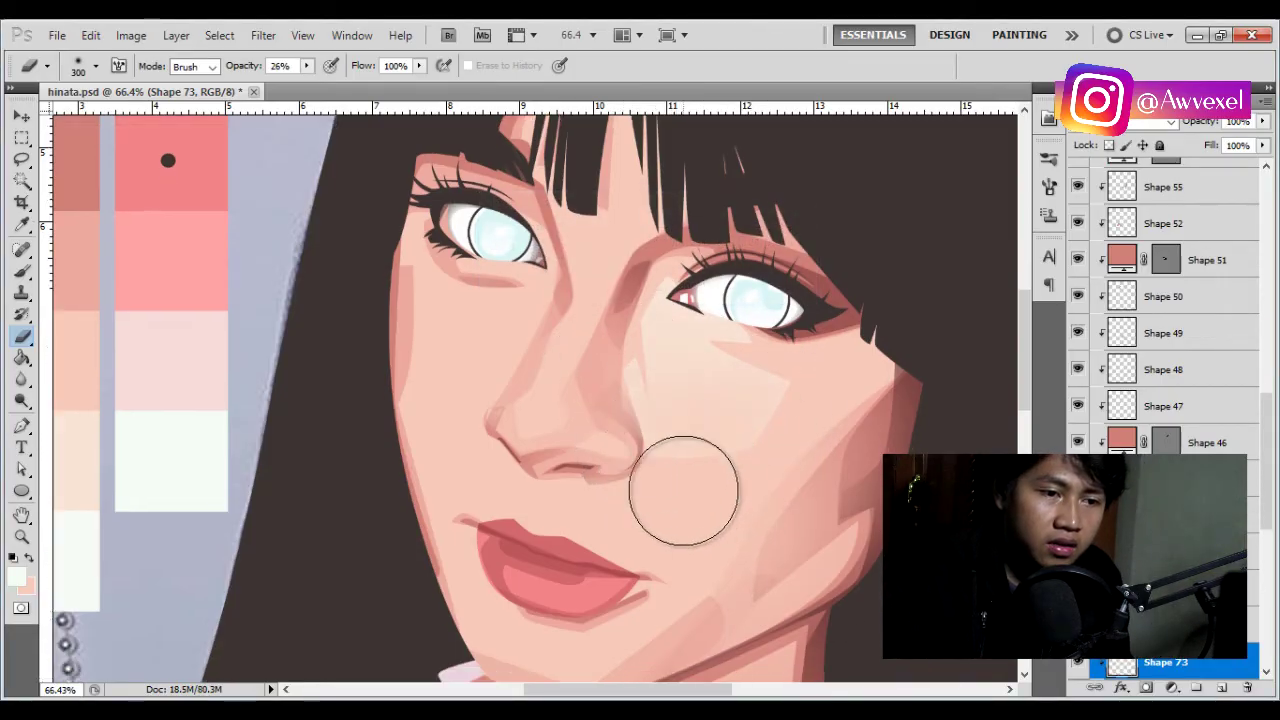
scroll(686, 486, down, 2)
scroll(770, 530, up, 1)
scroll(700, 515, down, 1)
scroll(590, 517, up, 1)
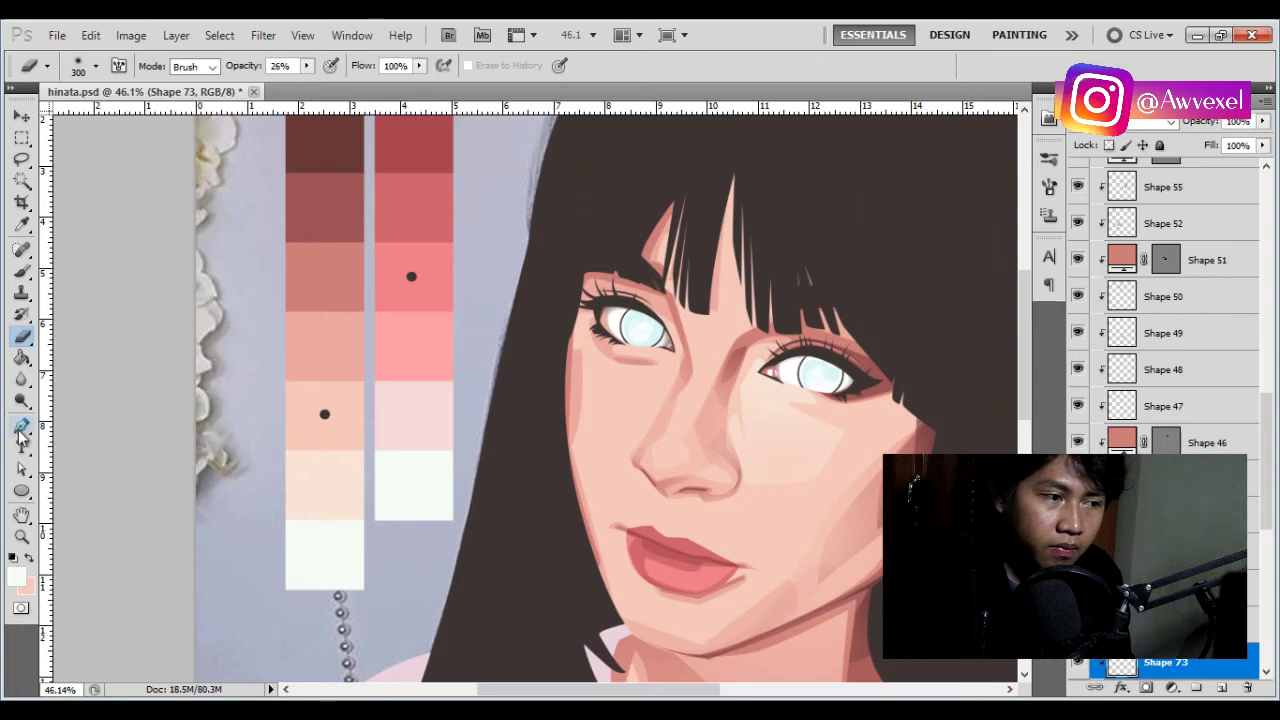
key(p)
scroll(500, 400, up, 1)
scroll(400, 390, up, 1)
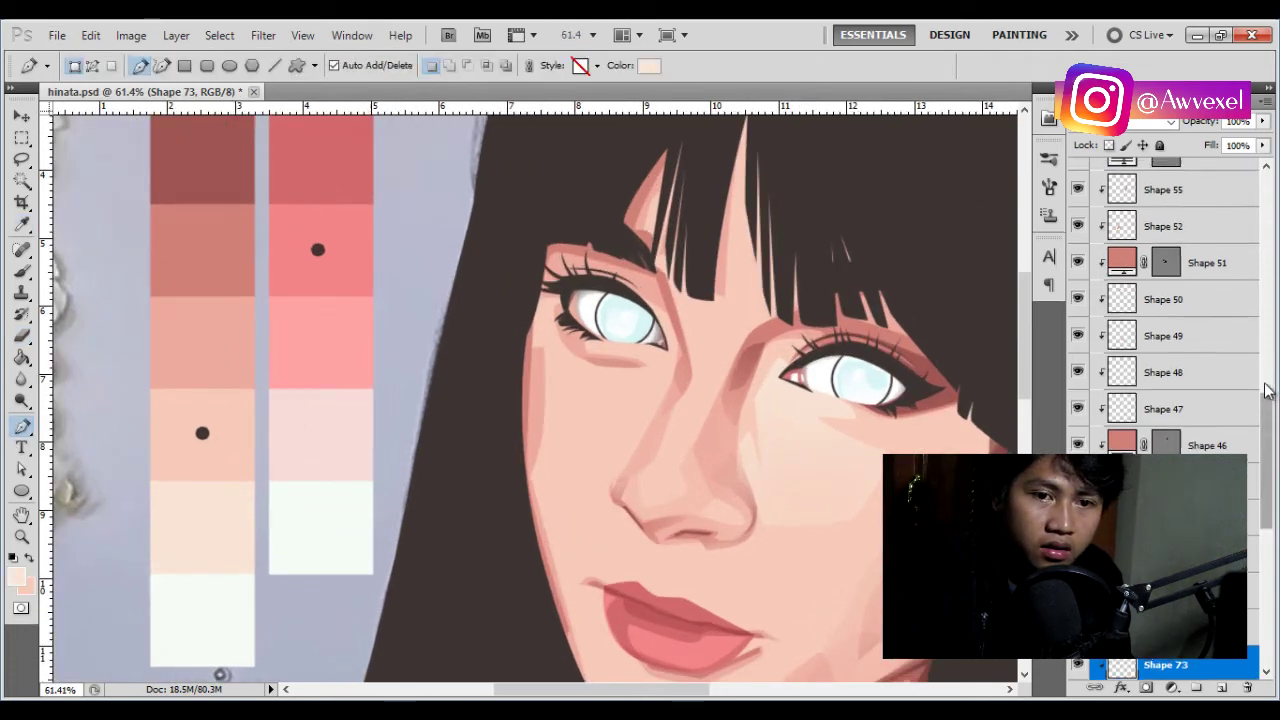
- Check the reference photo, close a pale shape under the left-hand eye, and blend its edges into the cheek
drag(1266, 470, 1266, 220)
click(1078, 176)
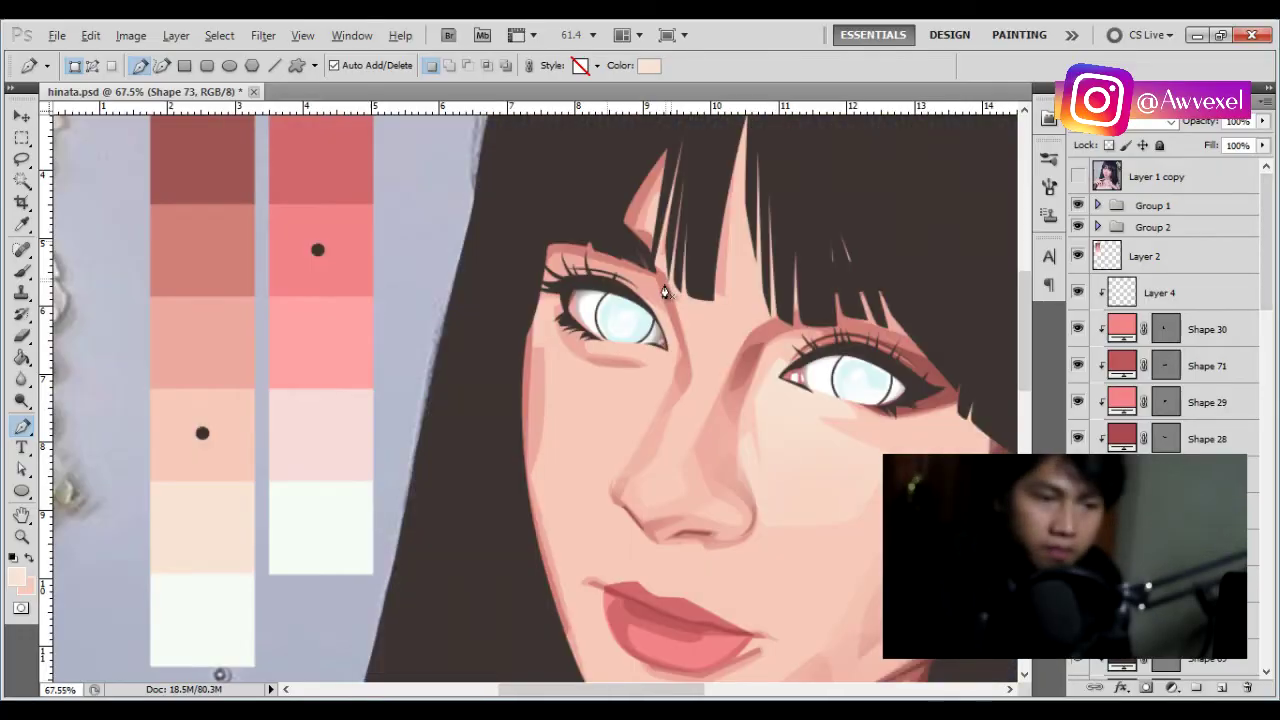
scroll(652, 399, up, 1)
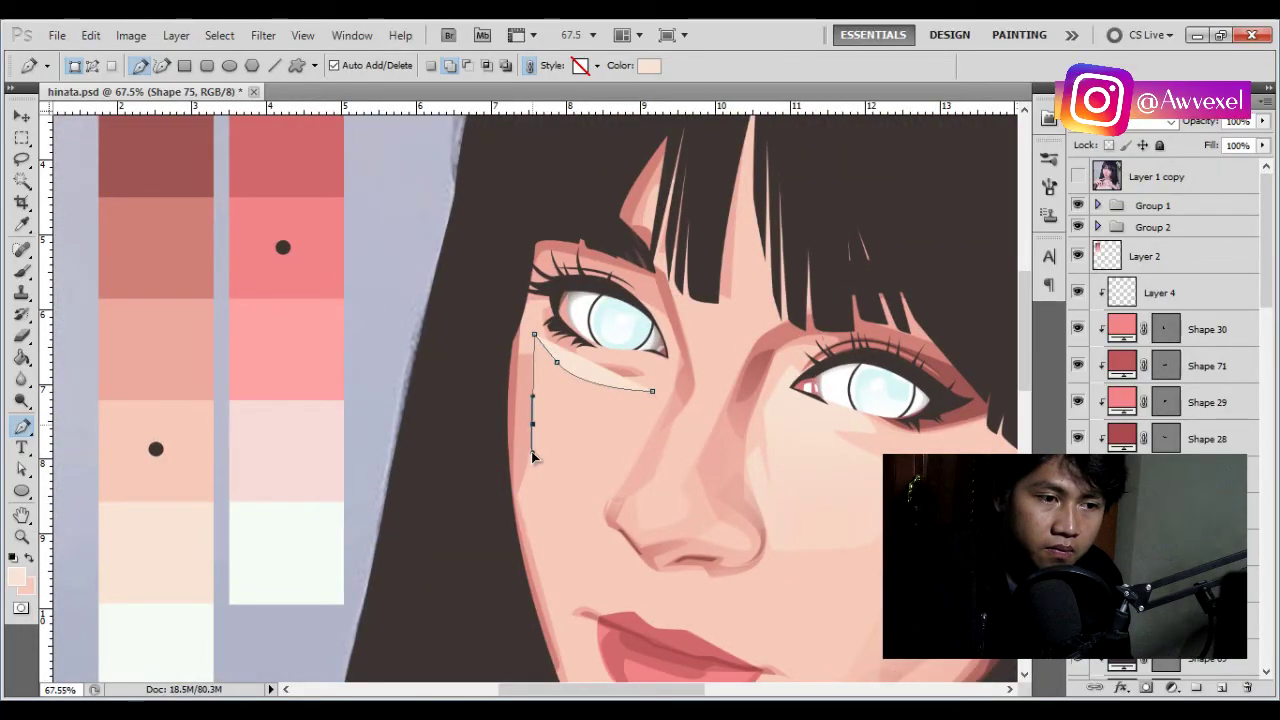
click(598, 488)
click(652, 392)
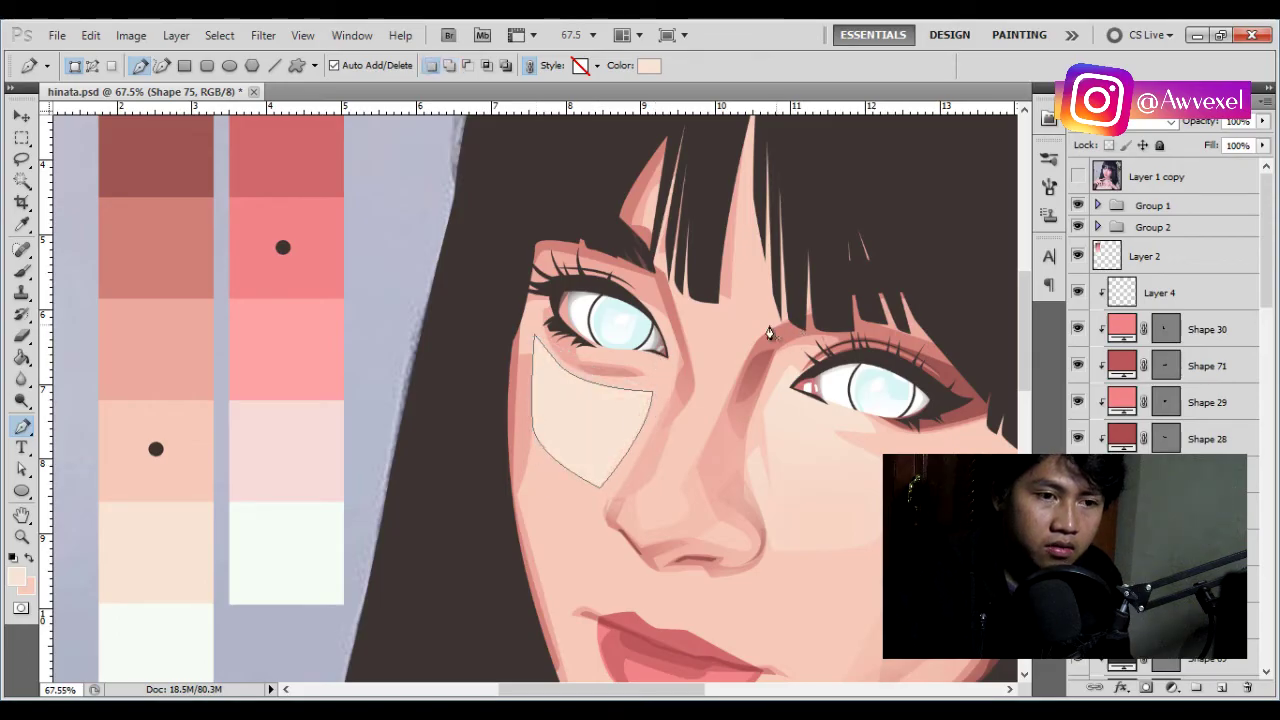
key(b)
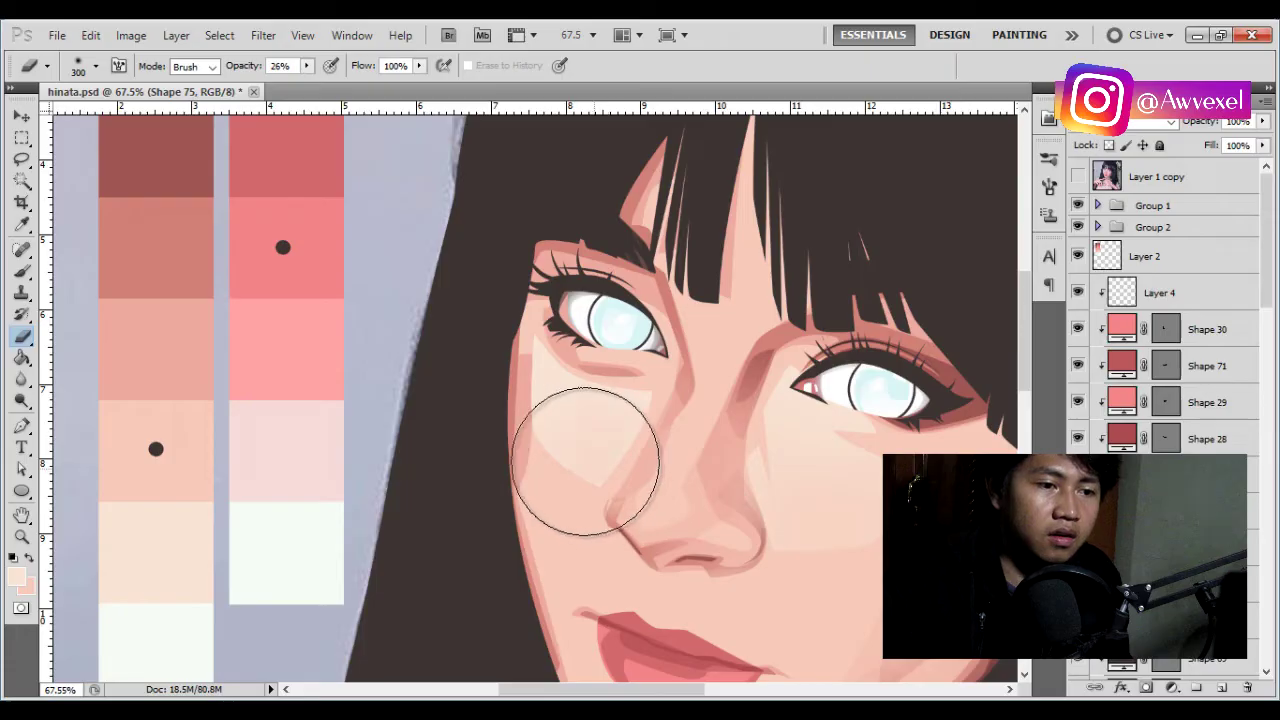
drag(515, 487, 571, 514)
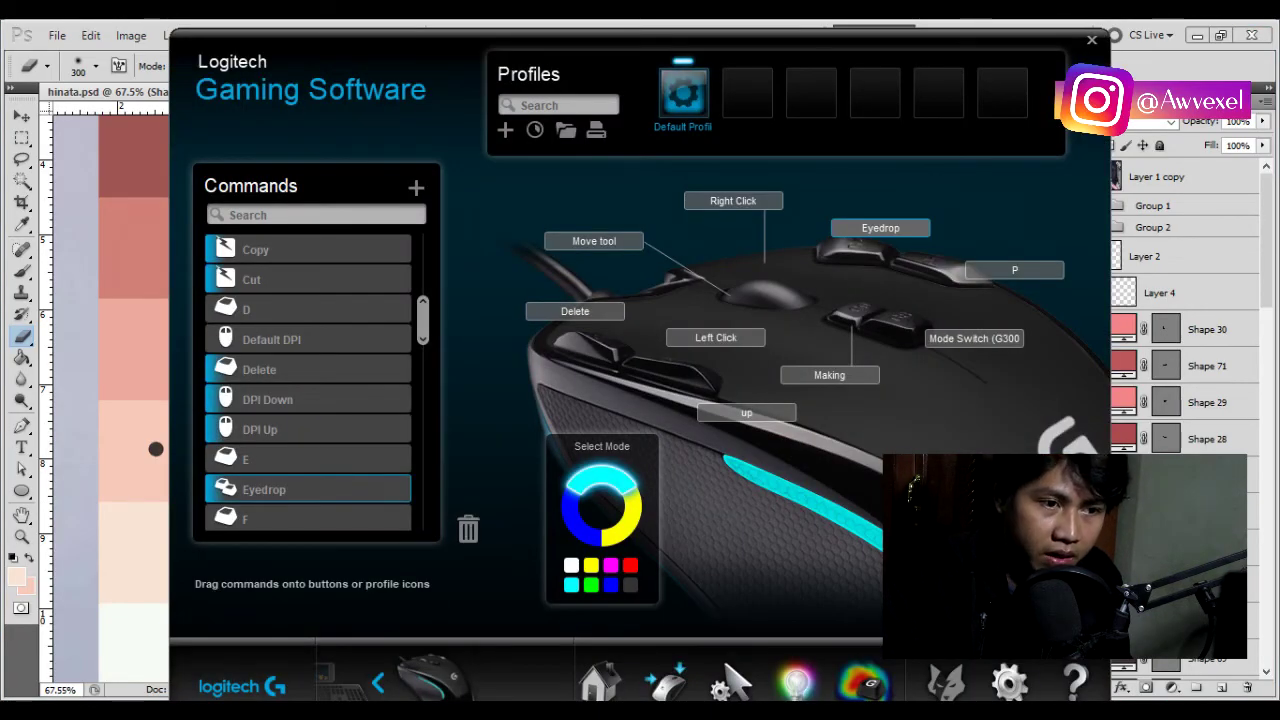
- Open the 'Making' macro's Multi Key keystrokes in the Command Editor, then close it
double_click(858, 328)
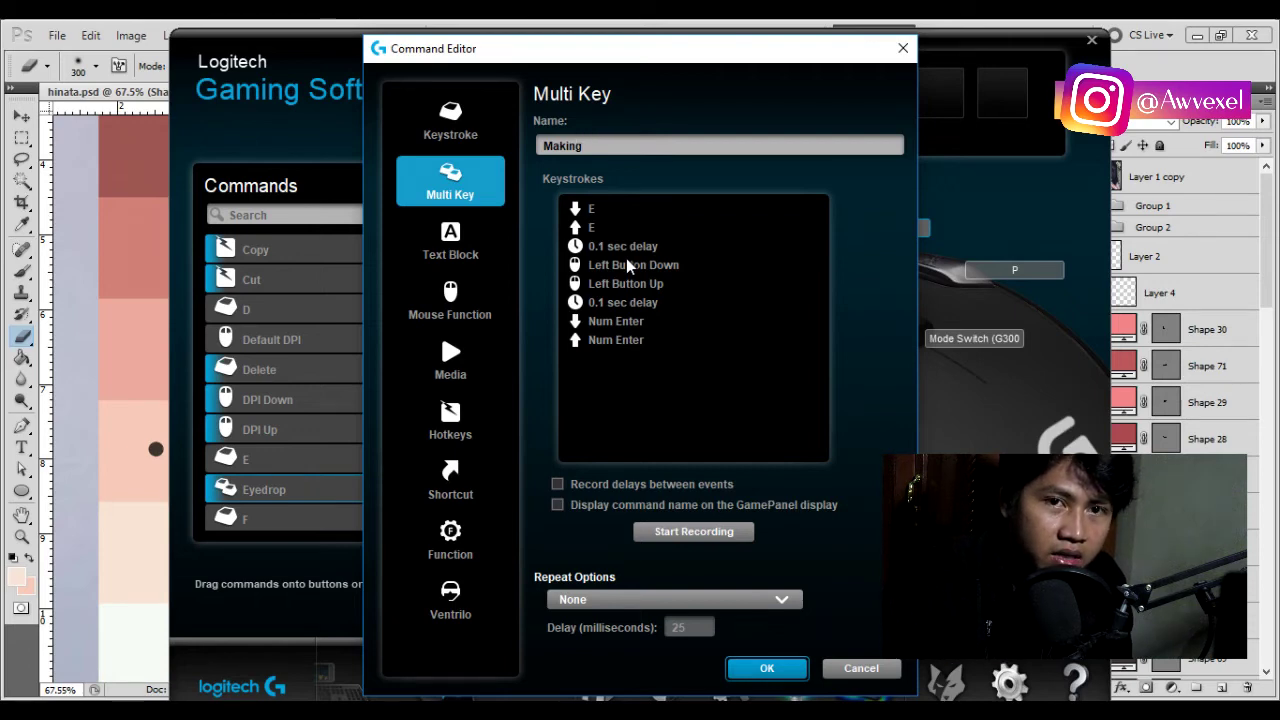
click(901, 49)
- Close Logitech and draw a closed curved highlight outline on the right cheek beside the nose
click(1092, 40)
scroll(753, 408, down, 1)
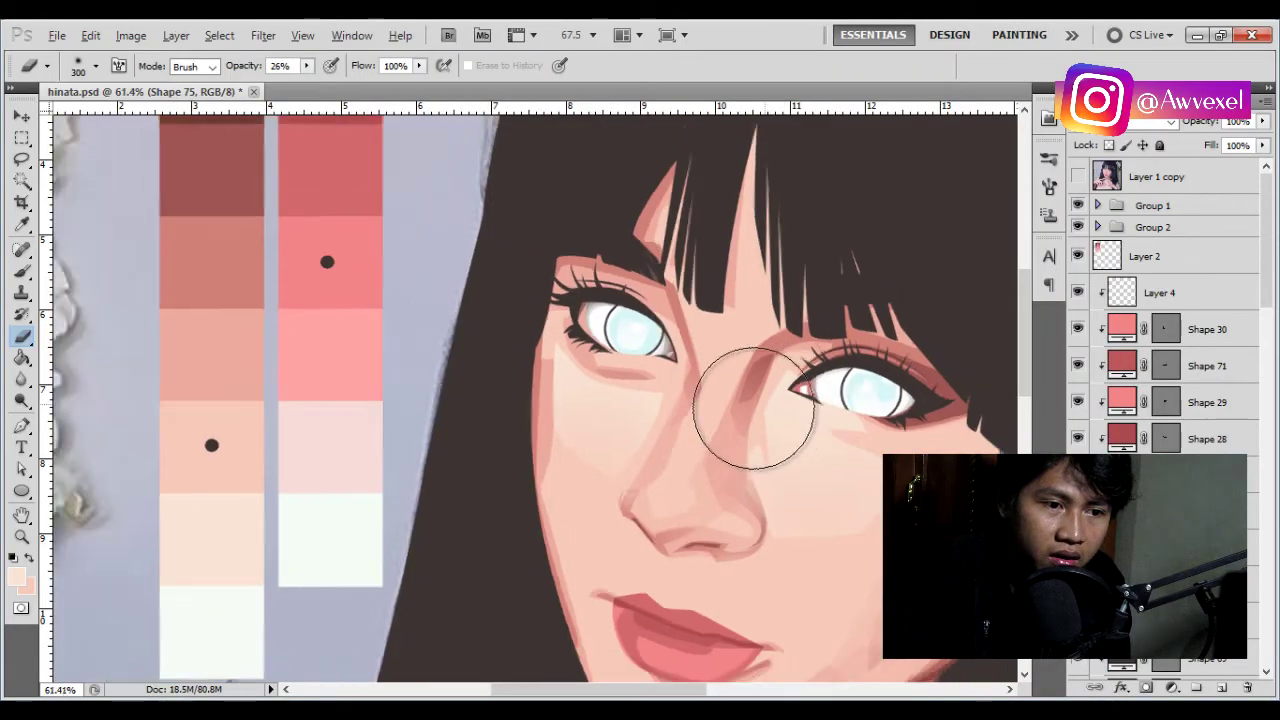
scroll(753, 408, down, 1)
key(p)
scroll(634, 480, up, 1)
scroll(722, 390, up, 1)
click(706, 380)
drag(819, 384, 845, 395)
drag(872, 430, 792, 482)
click(706, 382)
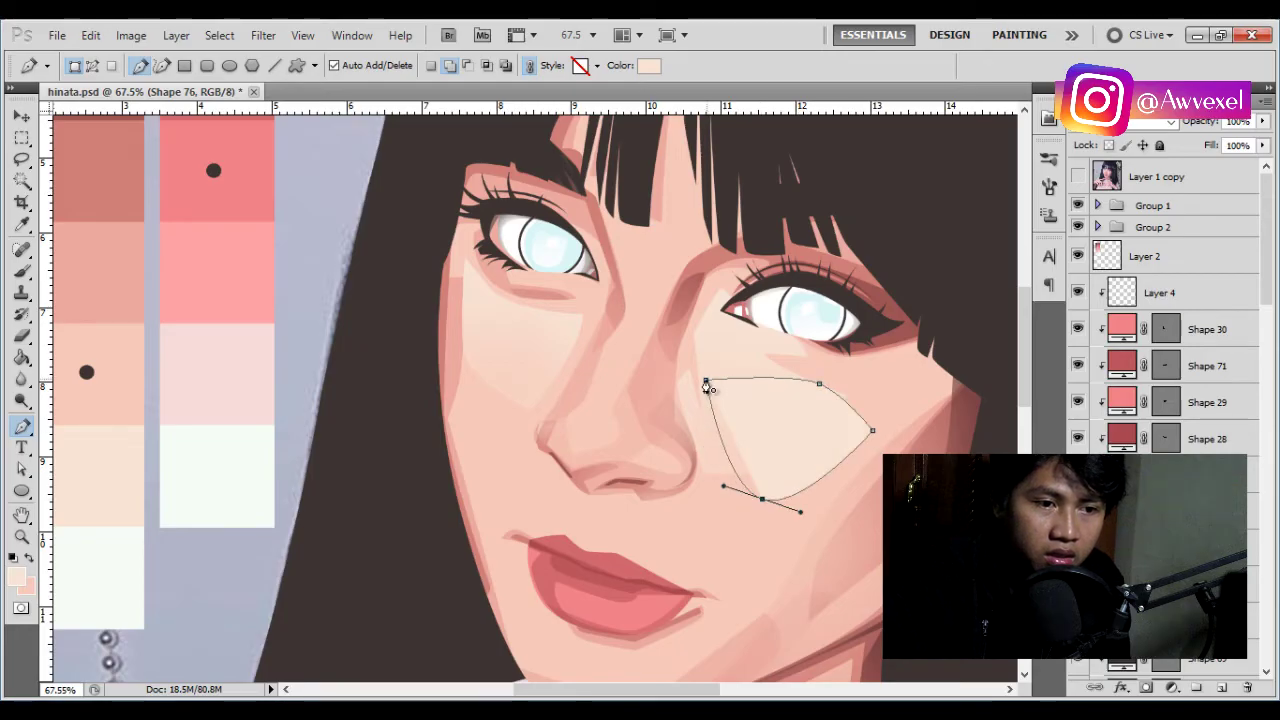
- Rasterize the new highlight, soften its edges with the Eraser, and step back to the earlier highlight layer
drag(672, 397, 625, 383)
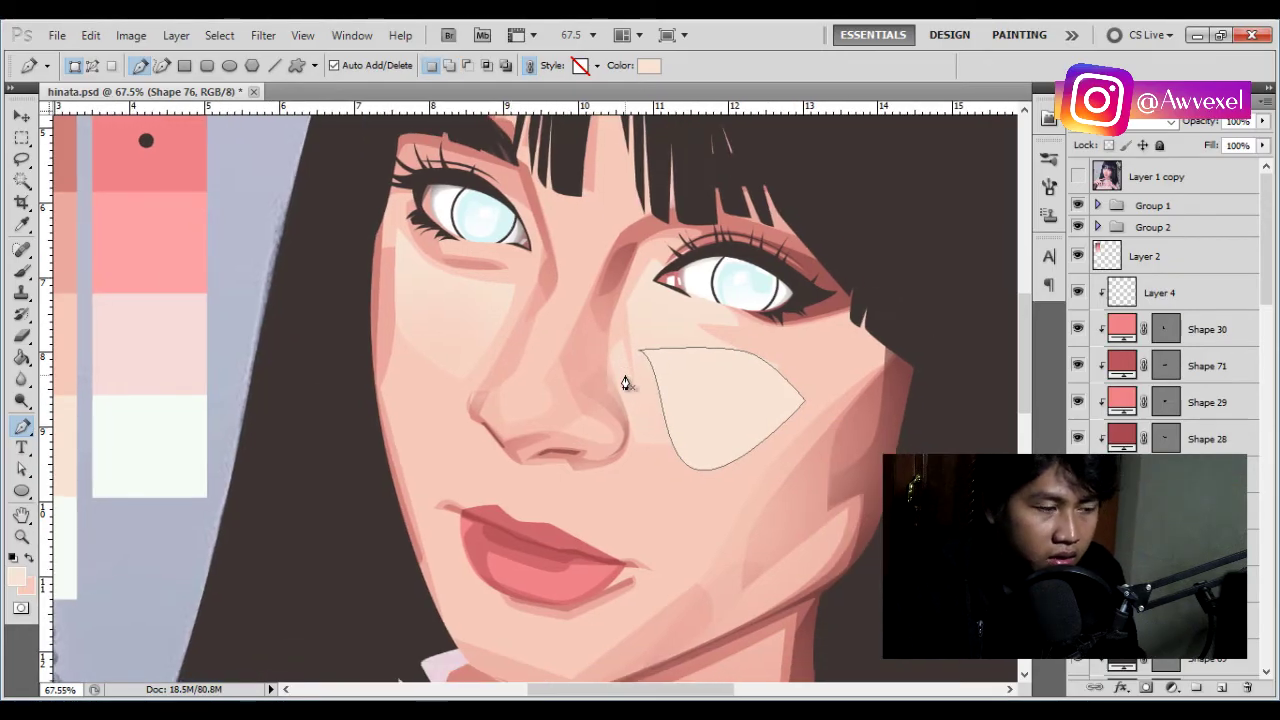
click(25, 342)
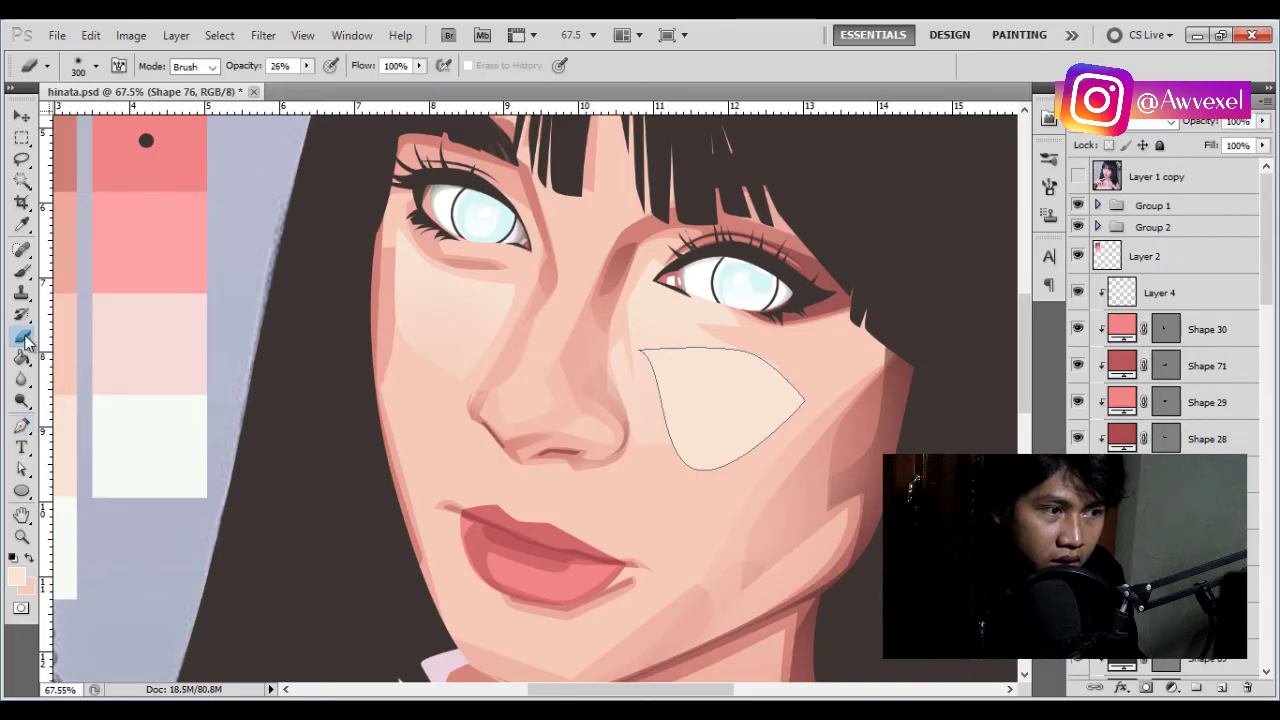
click(688, 467)
key(Return)
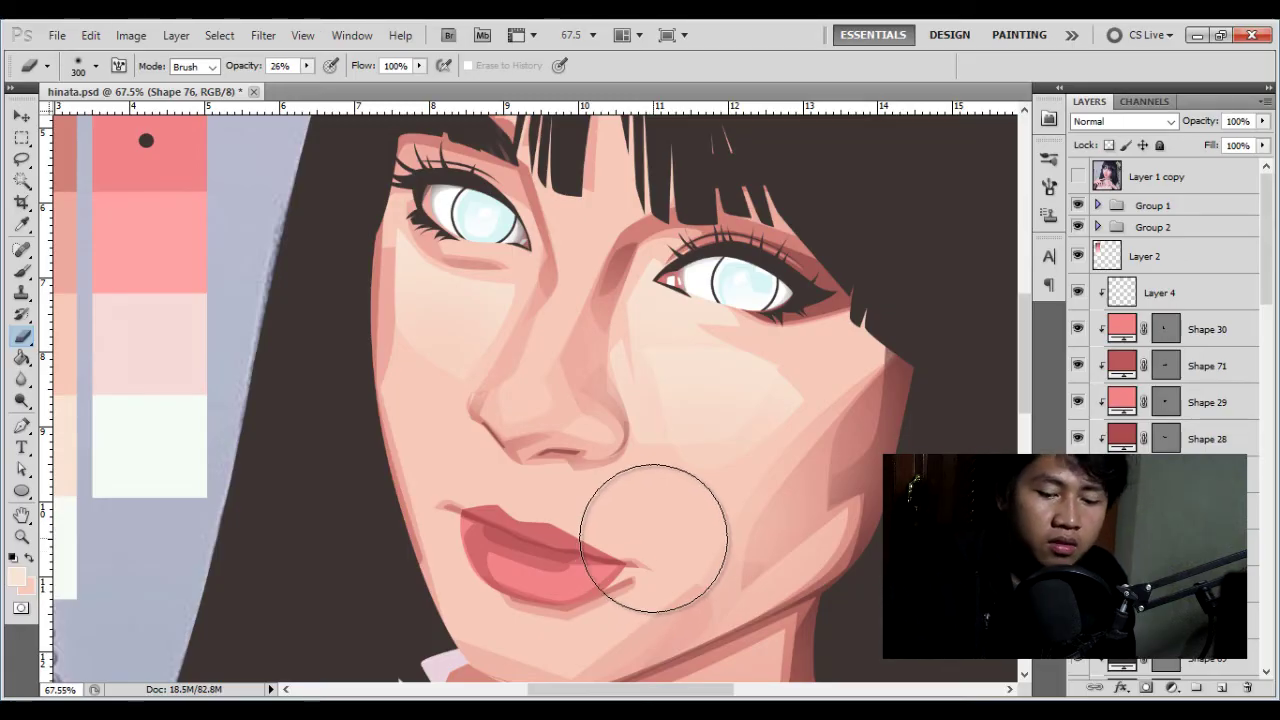
key(alt+bracketleft)
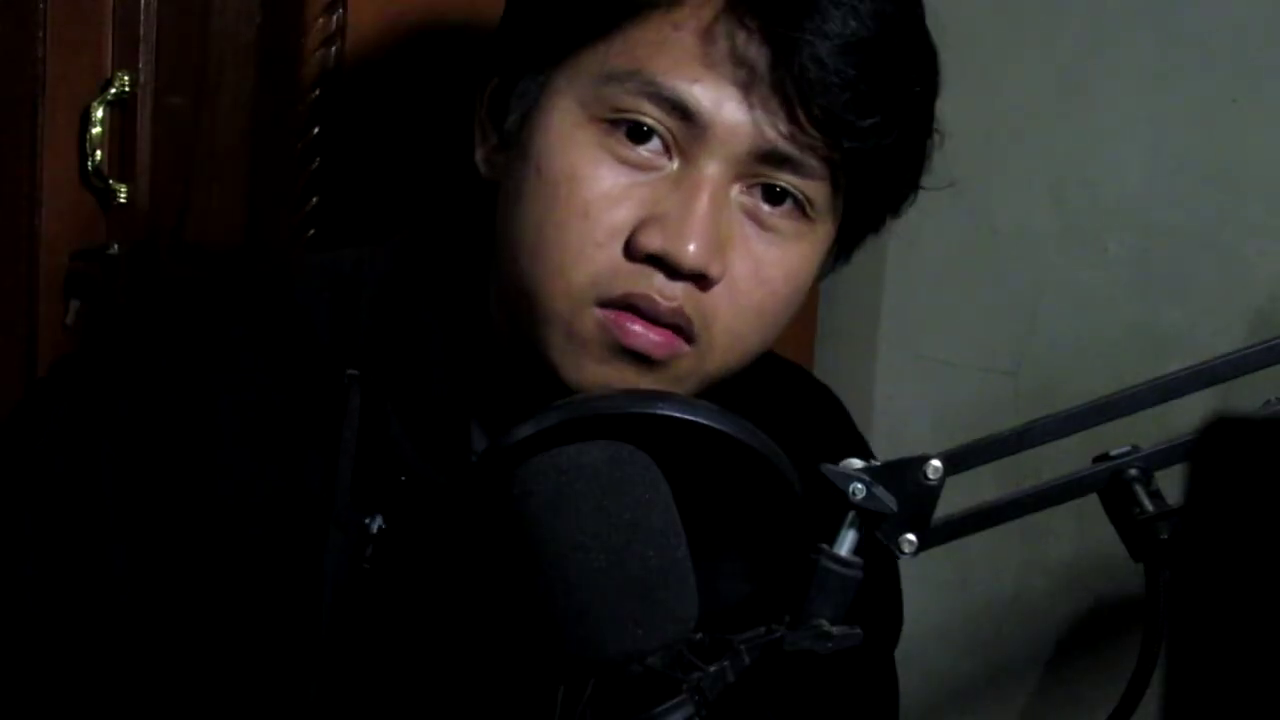